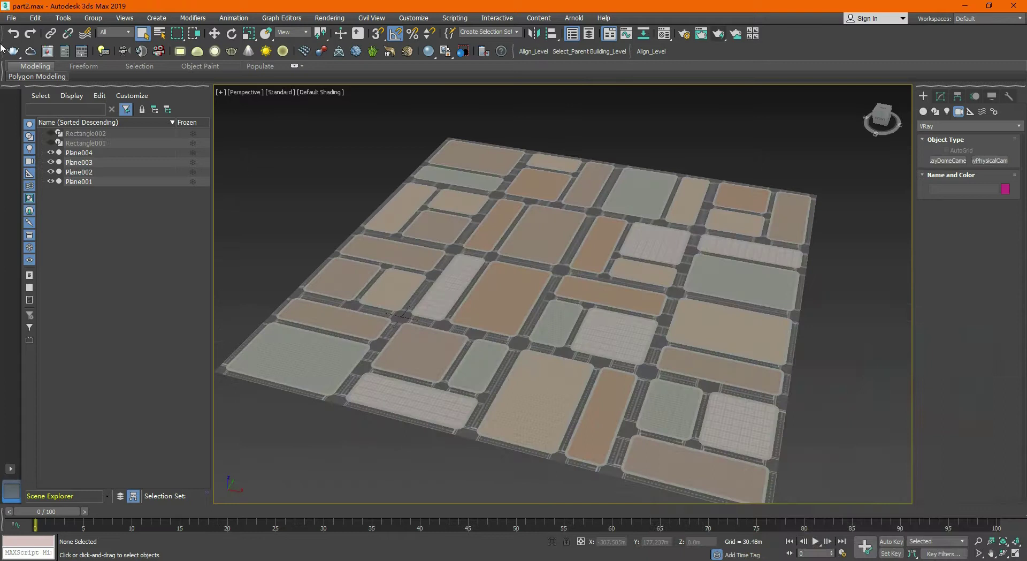
Step: Merge UDC_Light-Pole_001 through UDC_Trash_001 from Urban-Design-Components.max into the scene
left_click(11, 19)
mouse_move(48, 165)
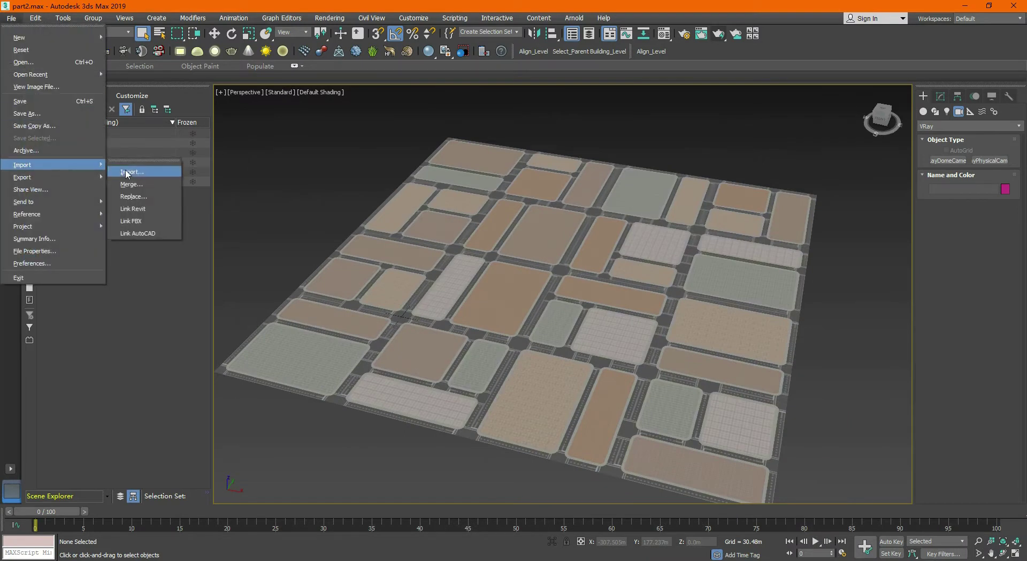
left_click(132, 186)
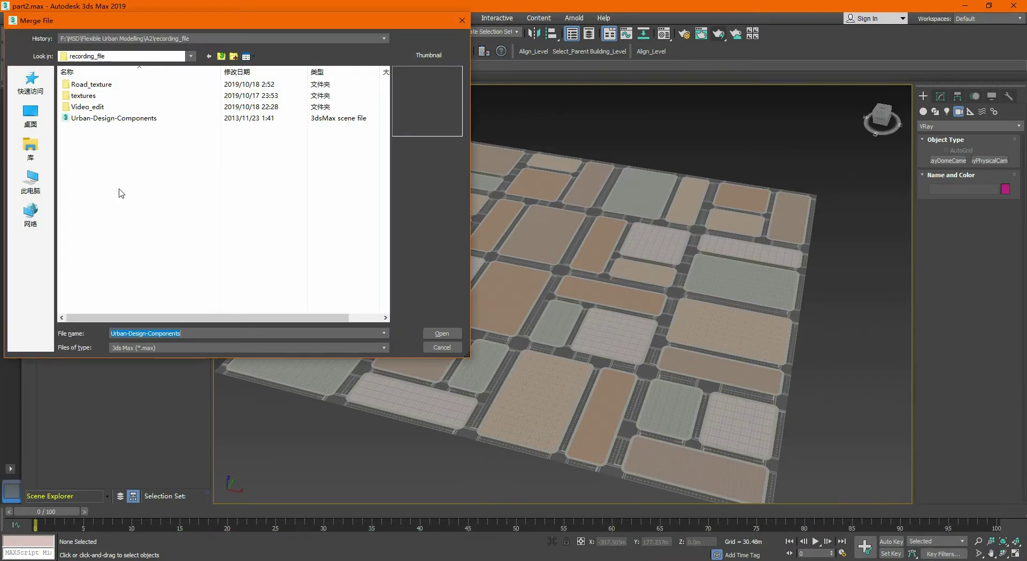
left_click(88, 121)
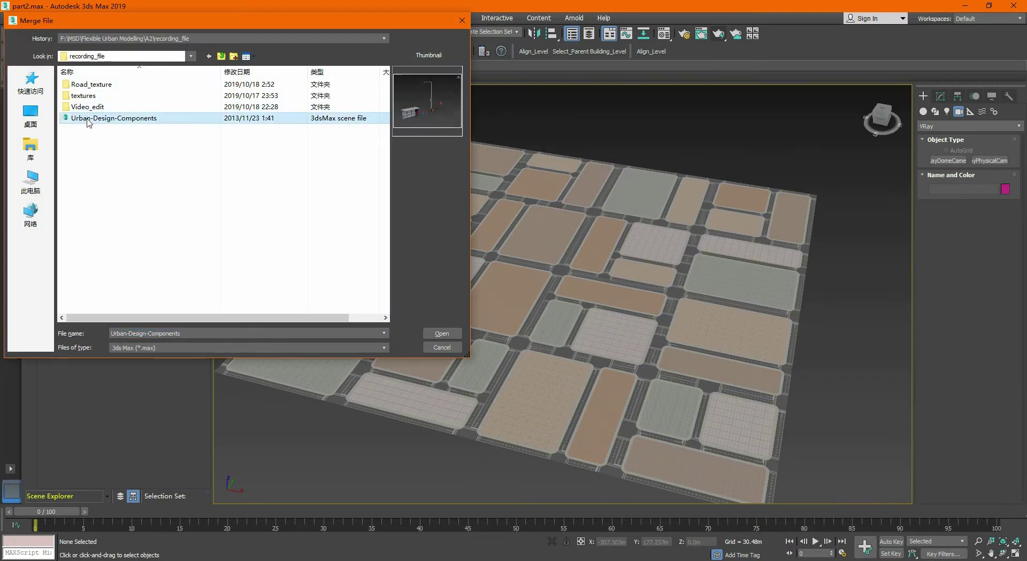
double_click(141, 119)
left_click(443, 211)
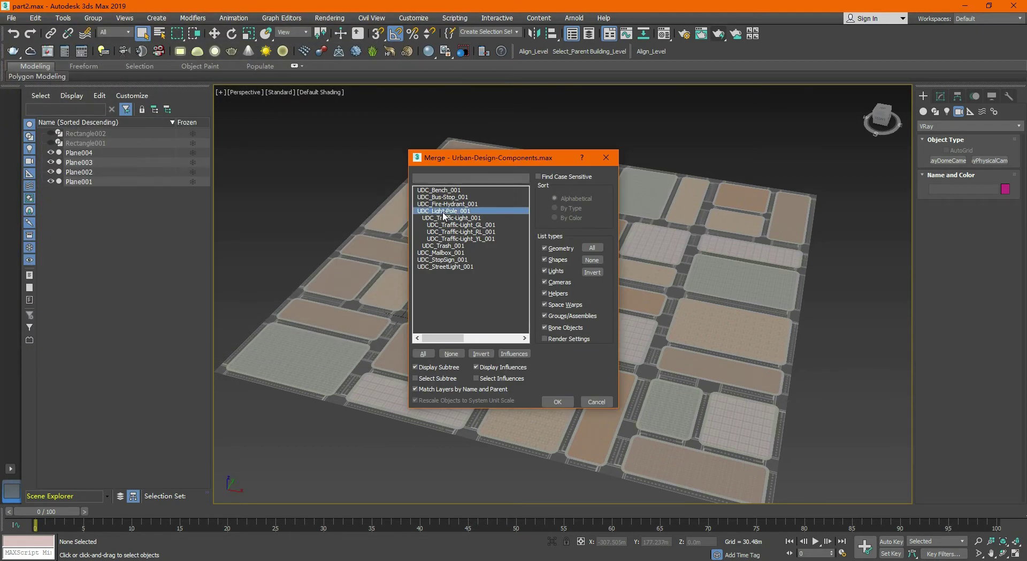
left_click(444, 246, "shift")
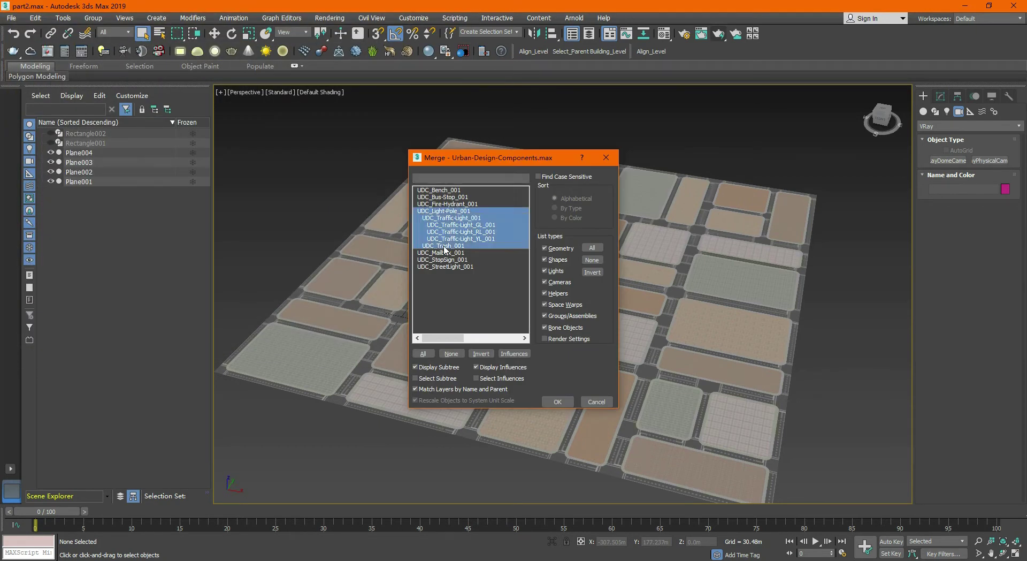
left_click(558, 402)
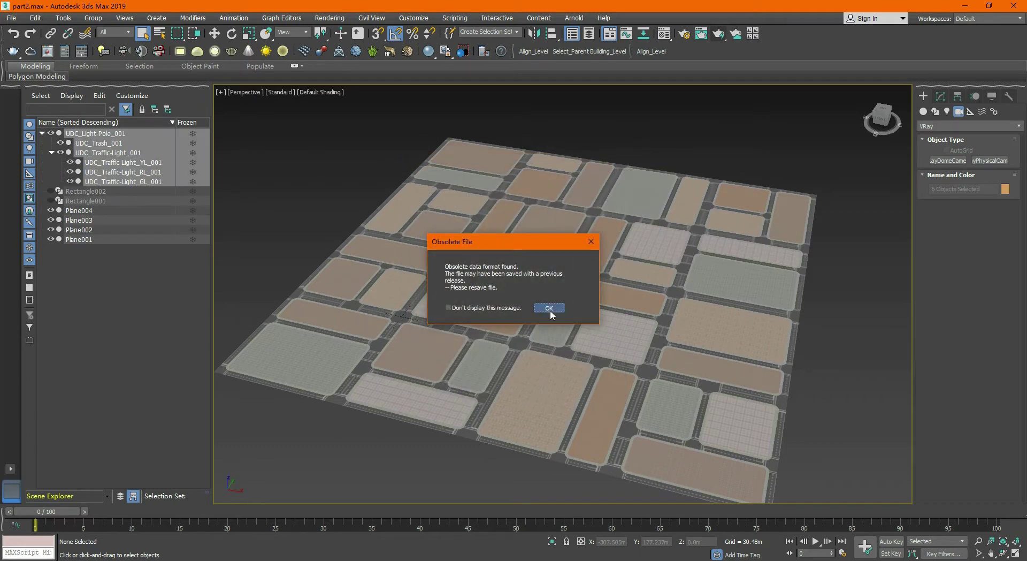
left_click(546, 373)
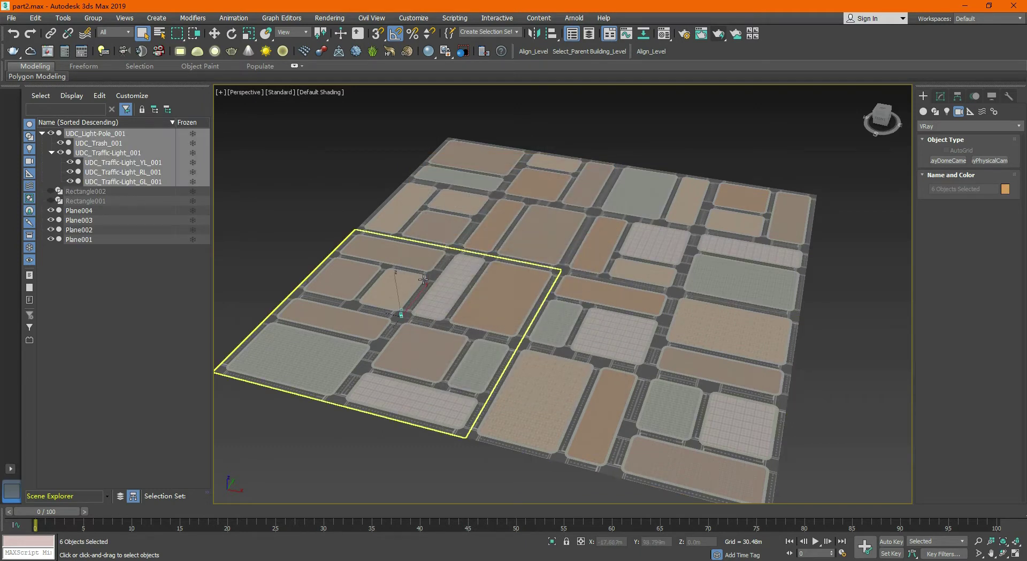
Step: Maximize the Top viewport and zoom onto the merged light pole
scroll(423, 279, "up", 3)
scroll(425, 289, "up", 5)
scroll(428, 300, "up", 3)
scroll(432, 310, "up", 3)
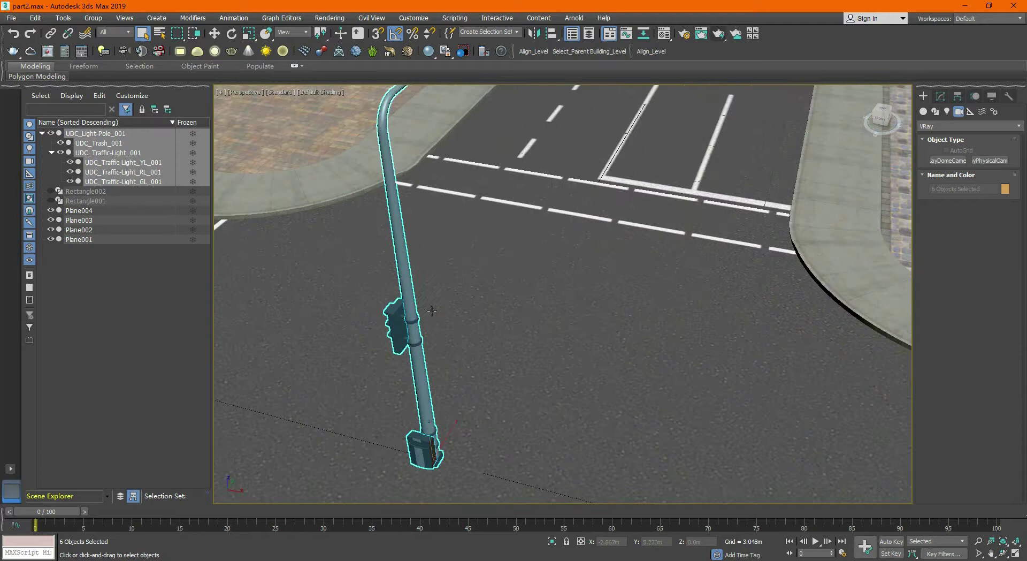
middle_click_drag(425, 320, 392, 295, "alt")
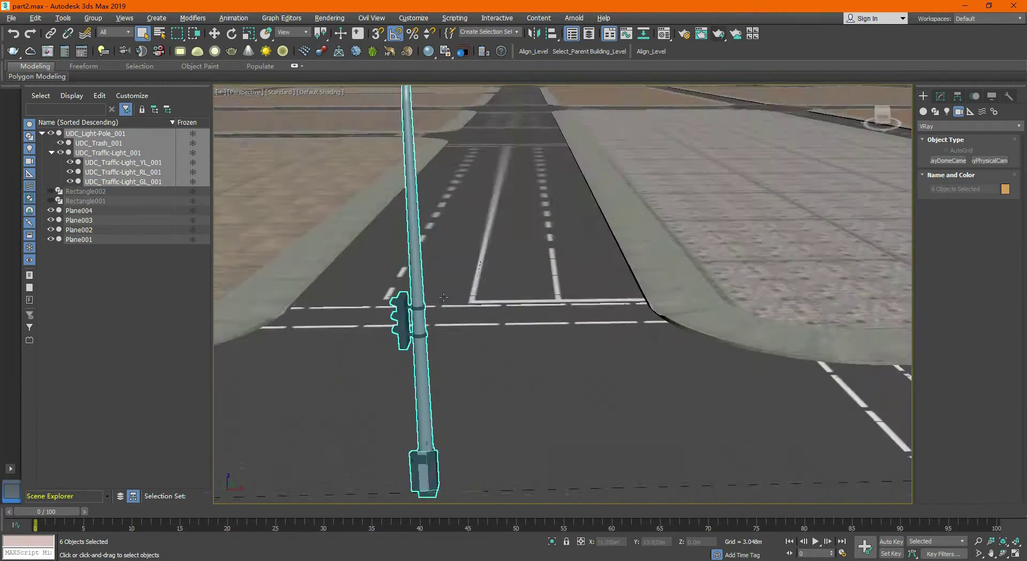
key("alt+w")
right_click(392, 206)
key("alt+w")
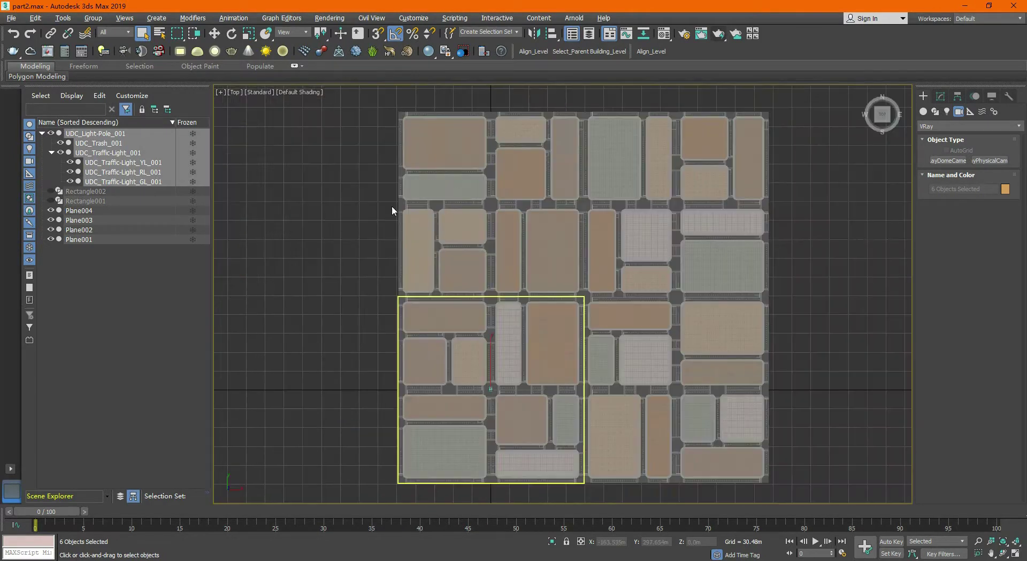
key("z")
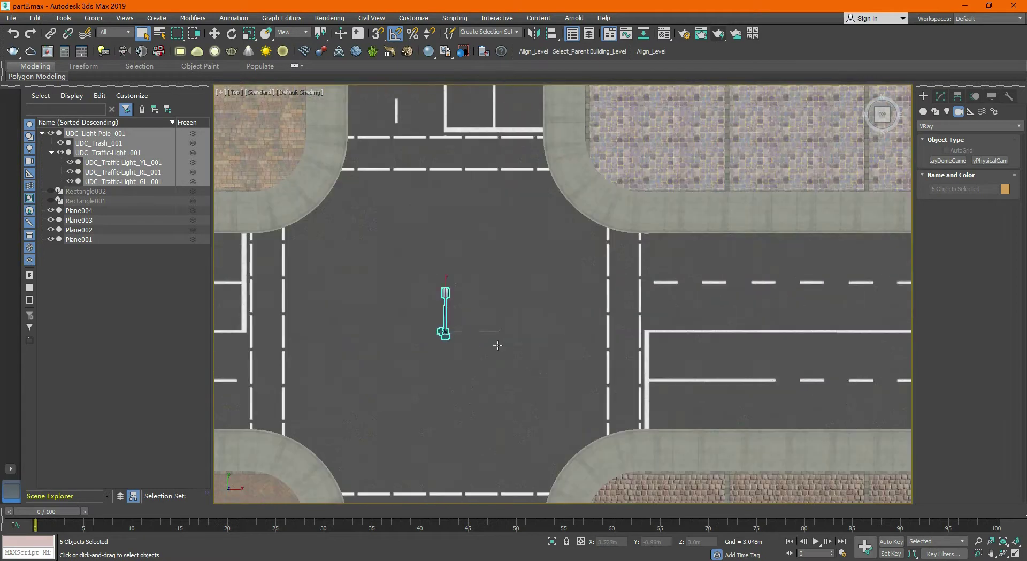
Step: Move the light-pole group into the intersection
key("w")
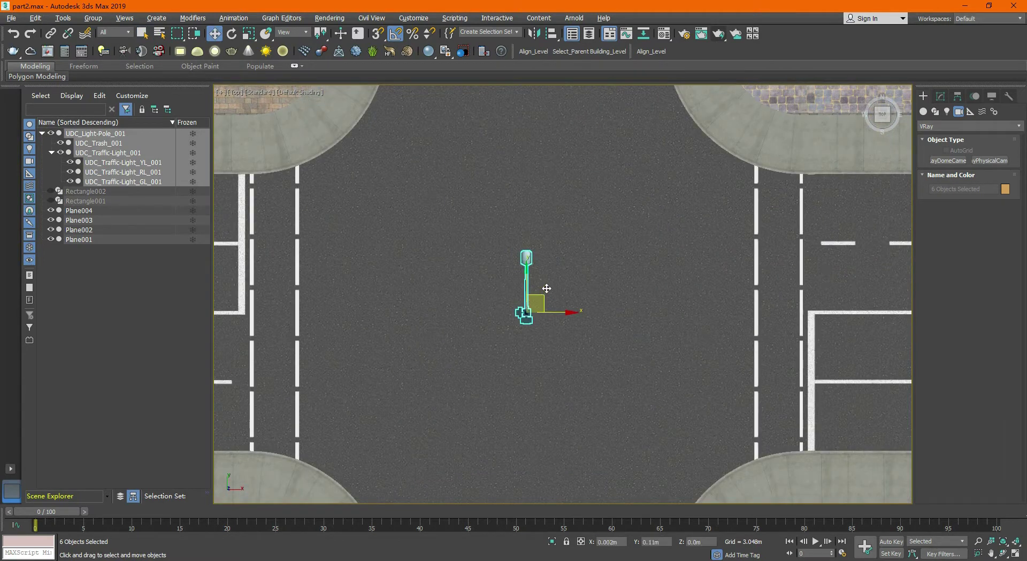
scroll(544, 289, "down", 2)
mouse_move(540, 259)
left_mouse_down()
mouse_move(410, 345)
mouse_move(760, 401)
left_mouse_up()
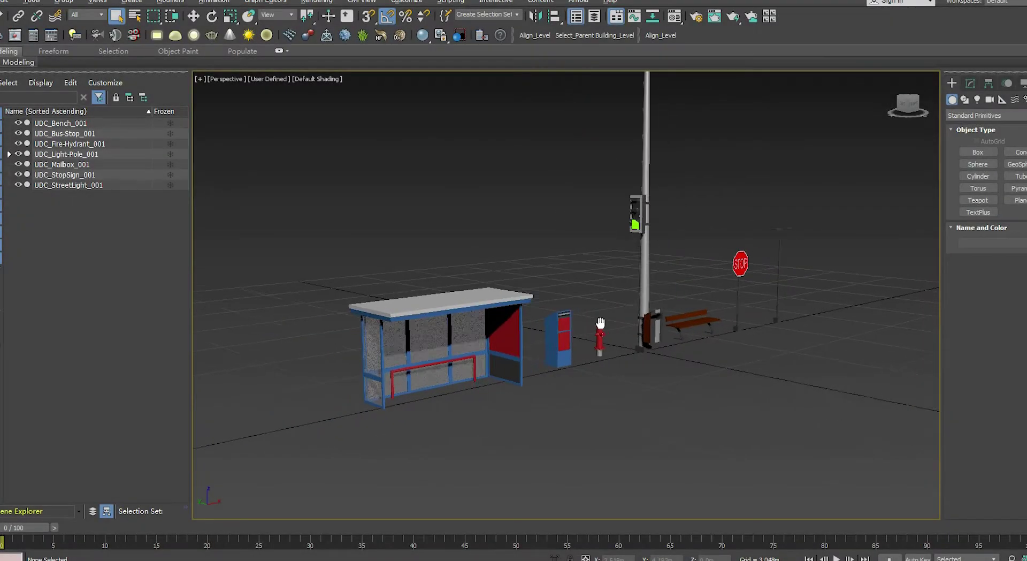
middle_click_drag(545, 328, 606, 329, "alt")
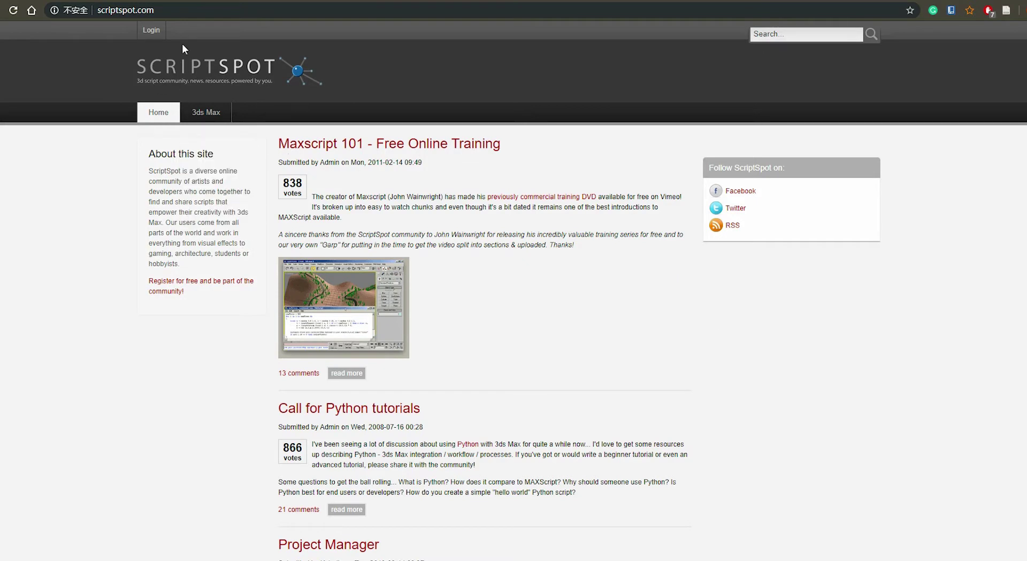
Step: Search ScriptSpot for 'Primitive Maker' and open its page down to the PrimitiveMaker.ms attachment
left_click(801, 32)
left_click(785, 59)
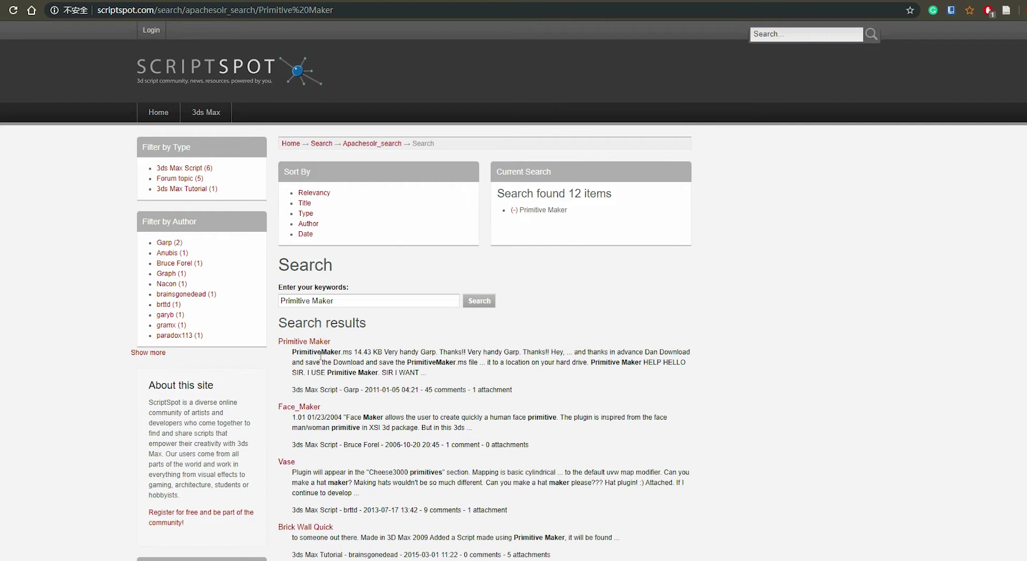
left_click(296, 342)
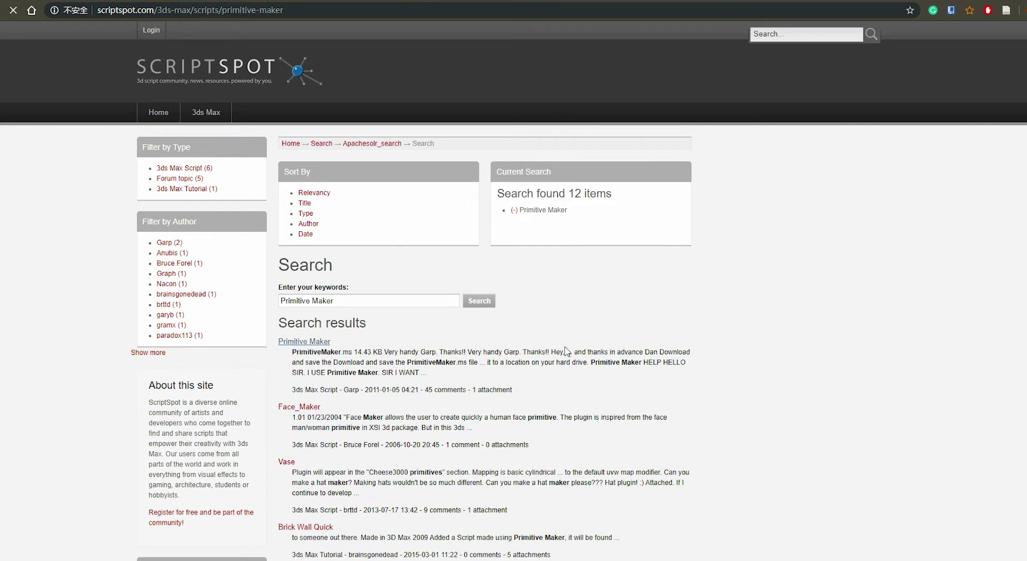
scroll(552, 483, "down", 3)
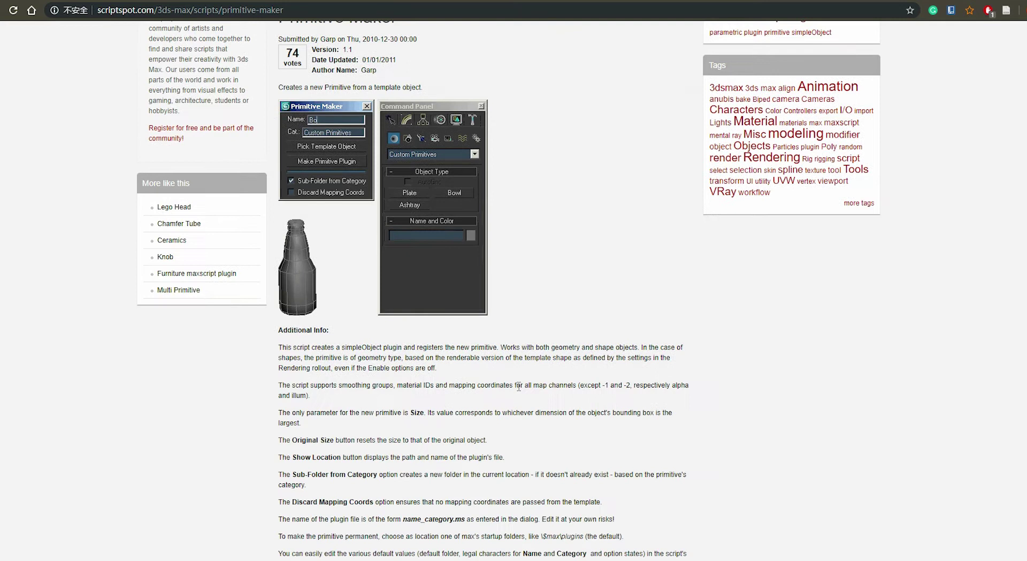
scroll(481, 455, "down", 5)
scroll(374, 418, "down", 2)
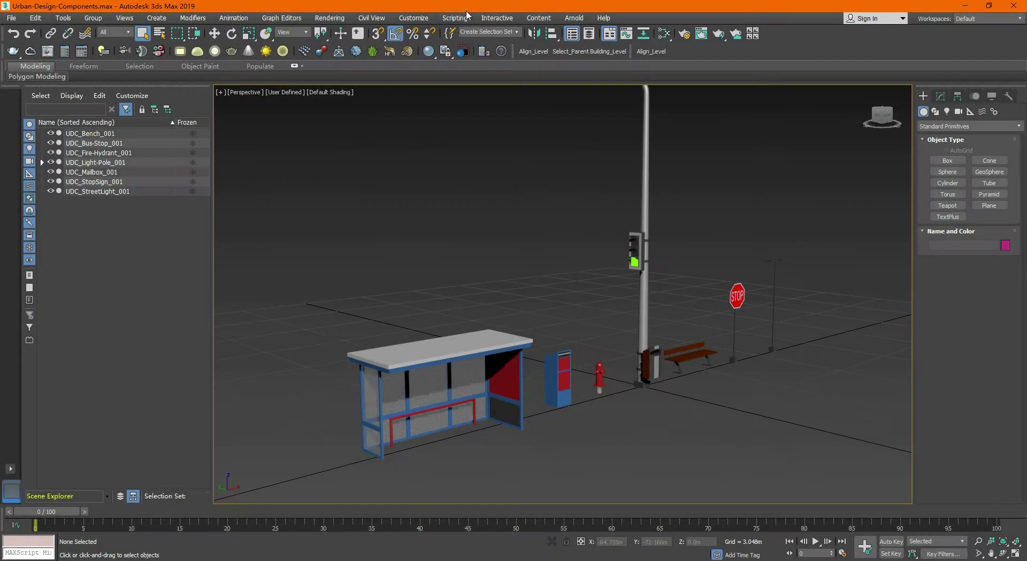
Step: Run the primitivemaker_0 script and place the Primitive Maker dialog beside the scene
left_click(455, 18)
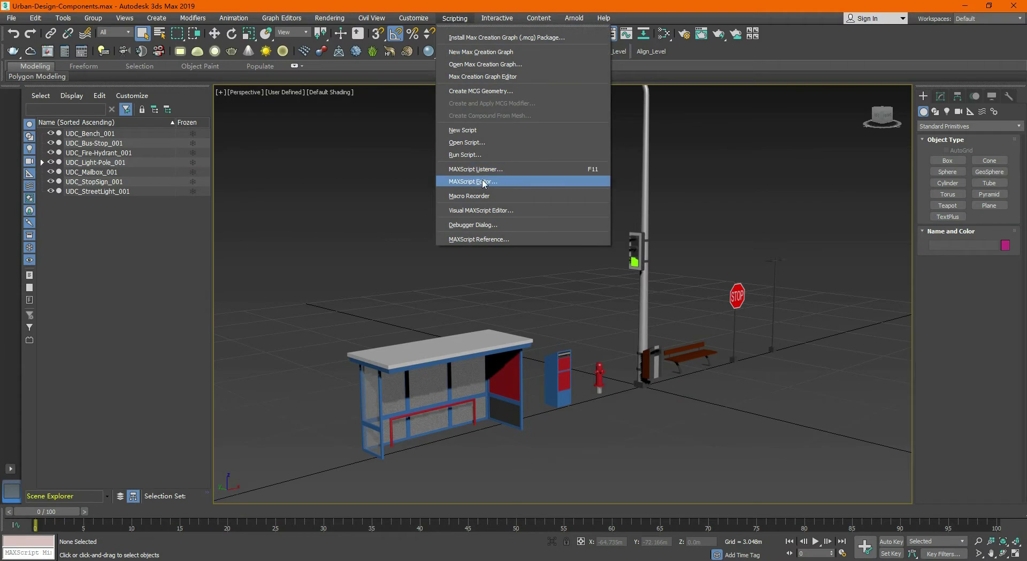
left_click(477, 156)
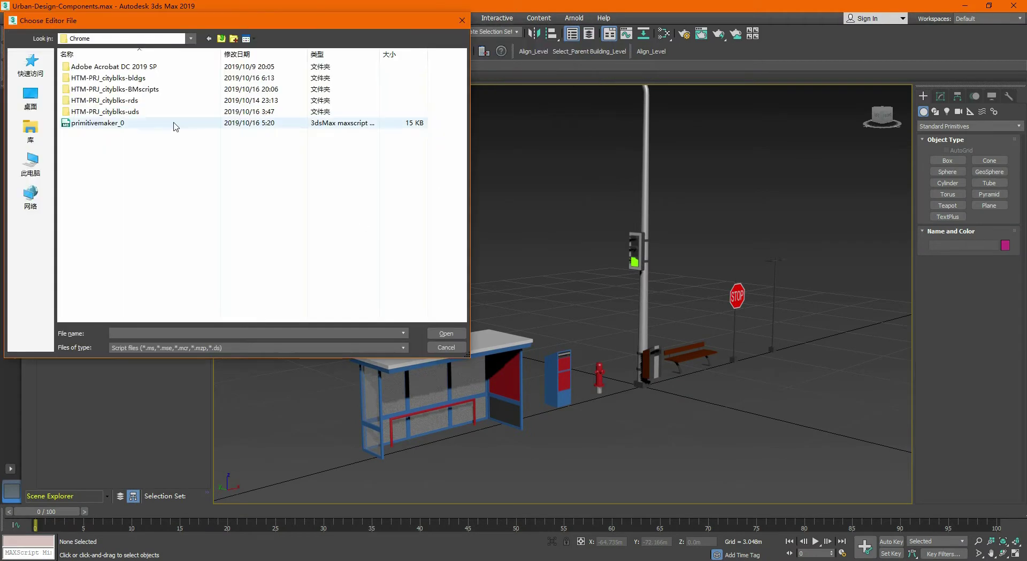
double_click(104, 127)
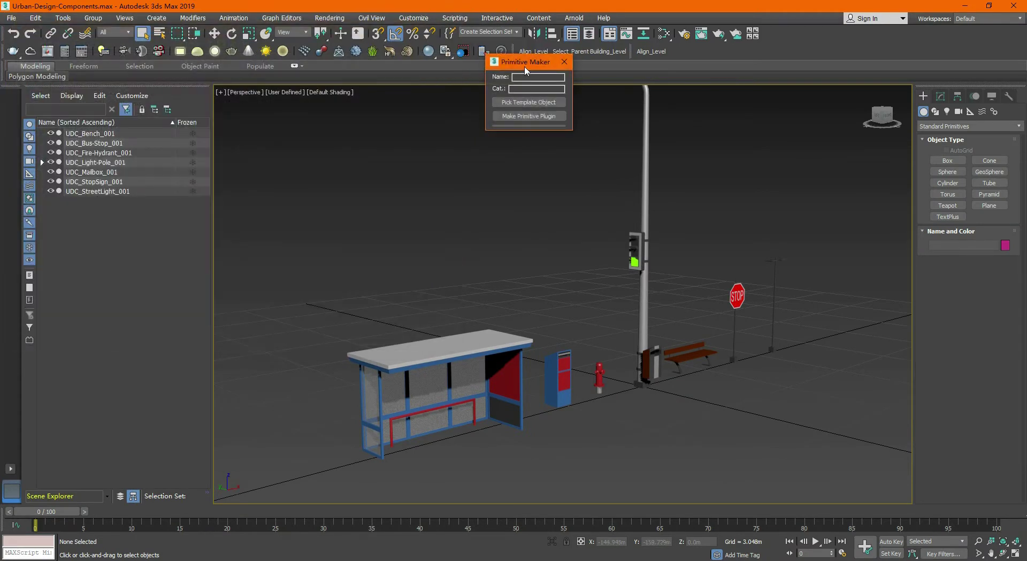
left_click_drag(517, 67, 772, 156)
left_click(774, 175)
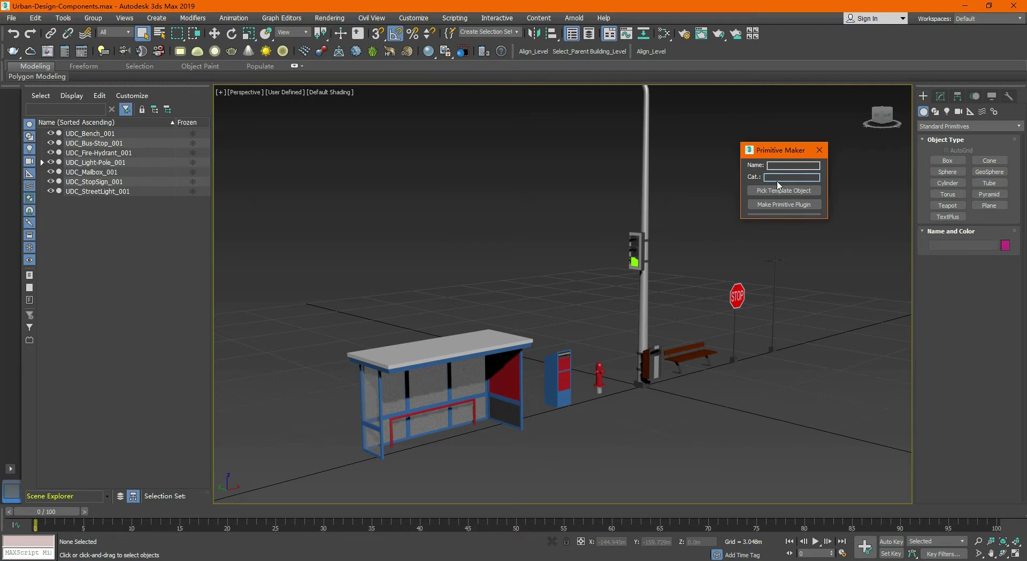
left_click(965, 126)
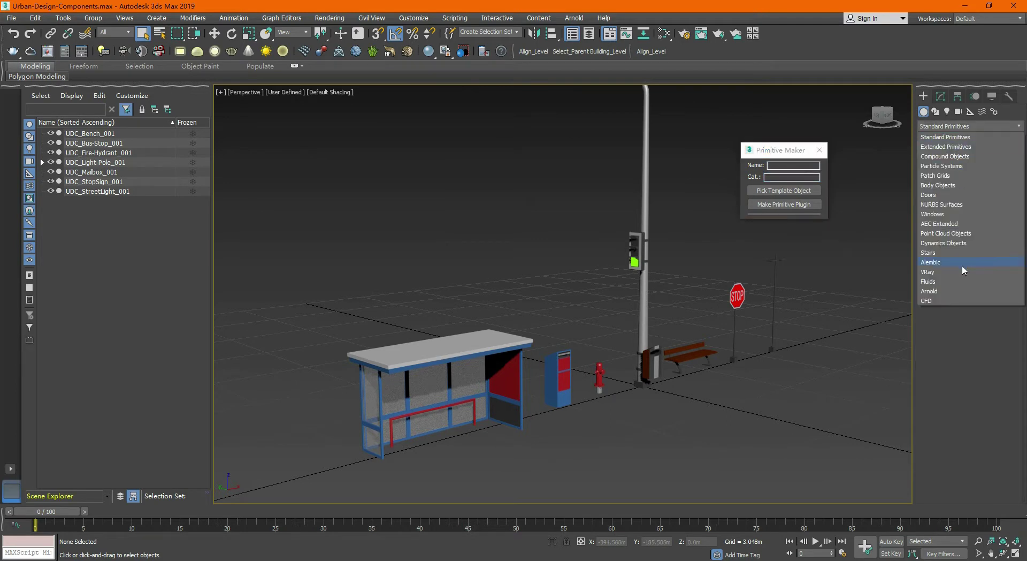
Step: Enter category Urban_furnitures and name Bus_stop, and pick the bus stop as template
left_click(774, 176)
type("Urban_furnitures")
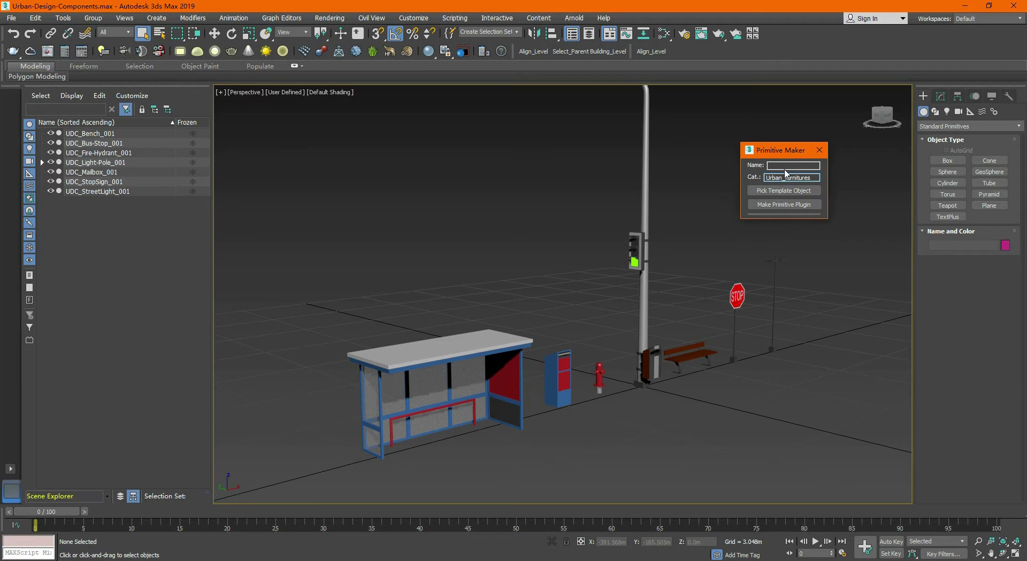
left_click(785, 165)
type("Bus_stop")
left_click(784, 190)
left_click(423, 374)
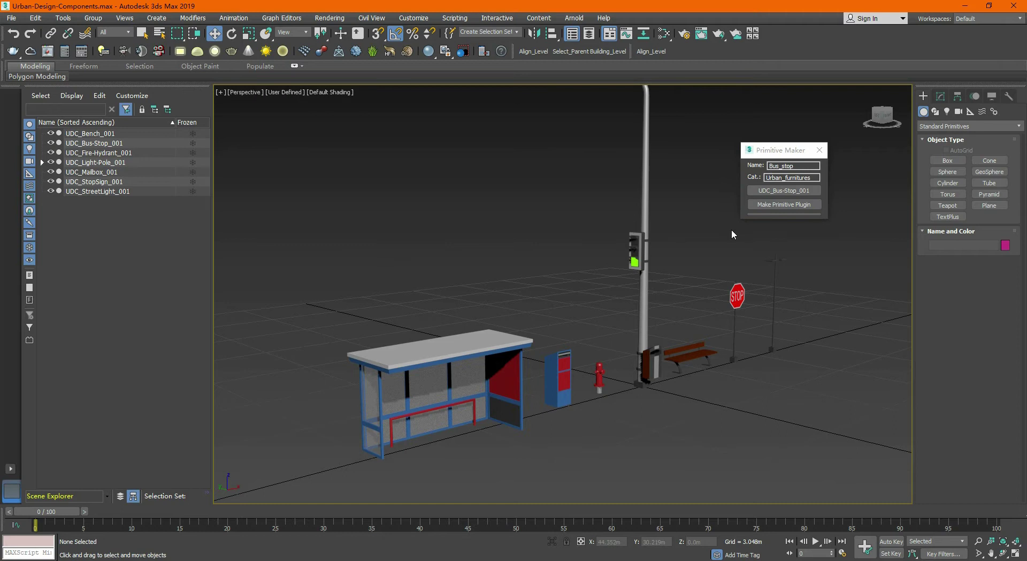
Step: Build the primitive plugin and save it to the Urban_furnitures folder
left_click(771, 204)
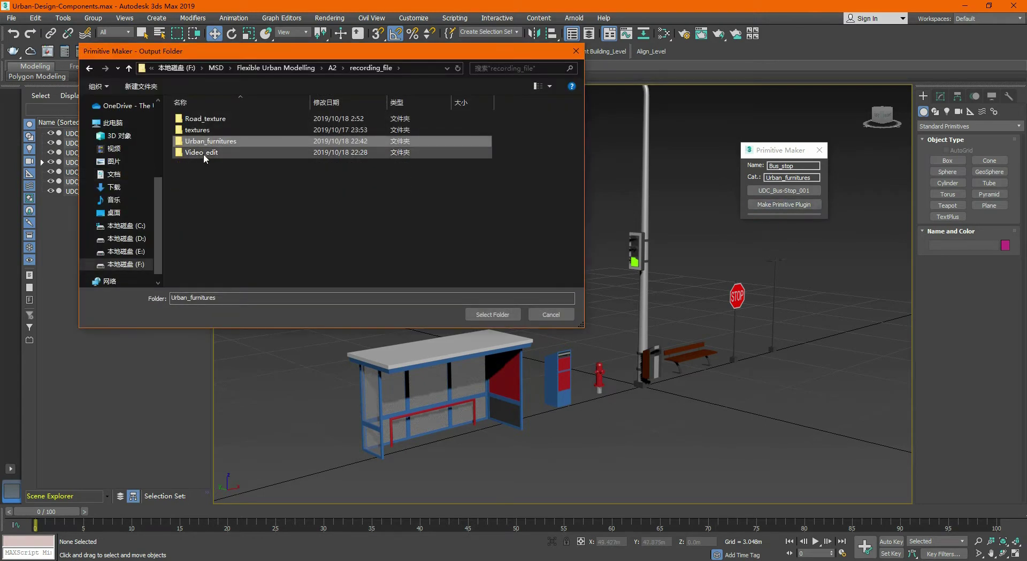
double_click(244, 143)
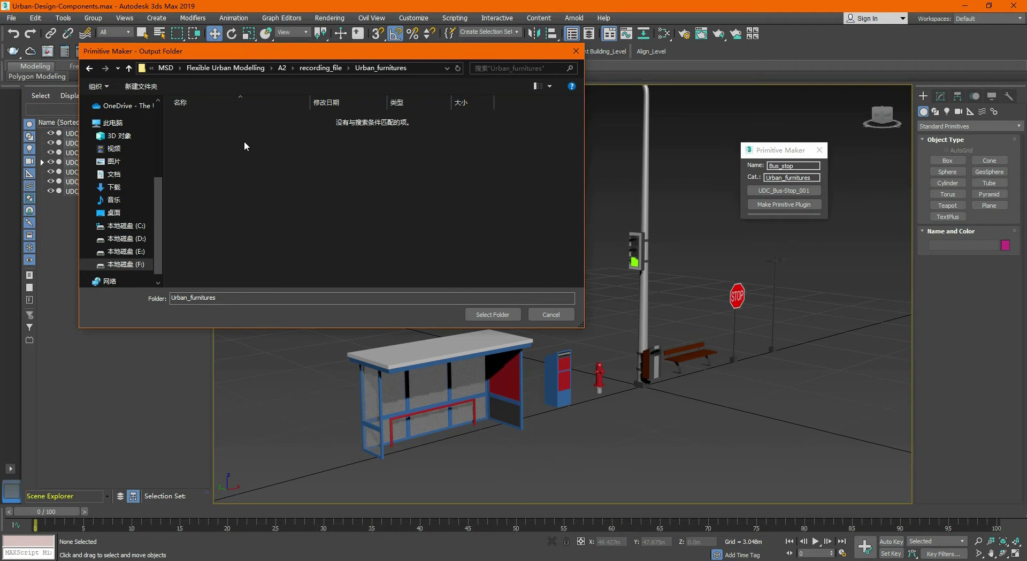
left_click(493, 314)
left_click(548, 322)
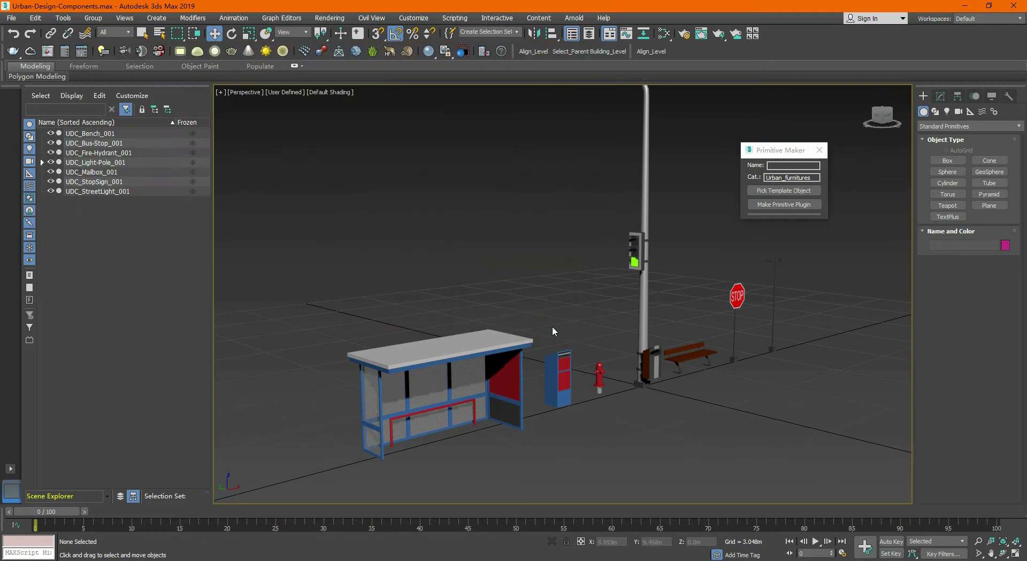
Step: Place a Bus_stop from the Urban_furnitures category beside the original bus stop
middle_click_drag(658, 372, 599, 278)
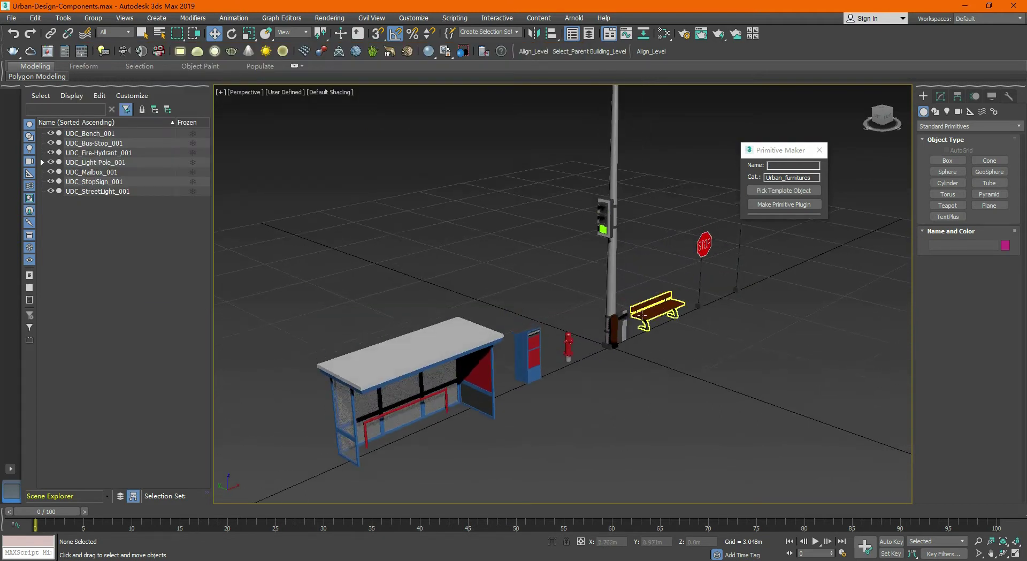
left_click(969, 125)
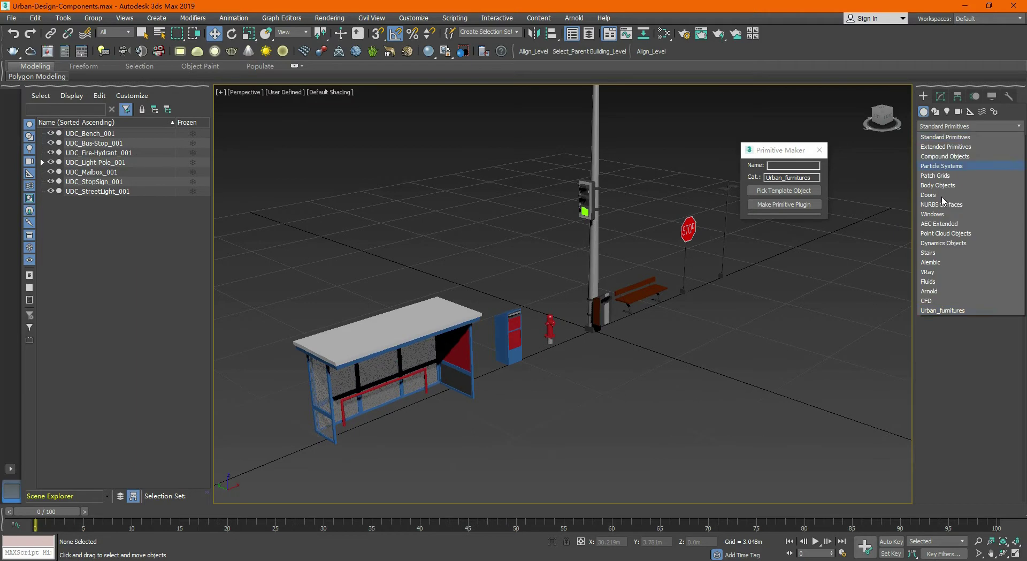
left_click(949, 310)
middle_click_drag(757, 441, 702, 325)
left_click(947, 161)
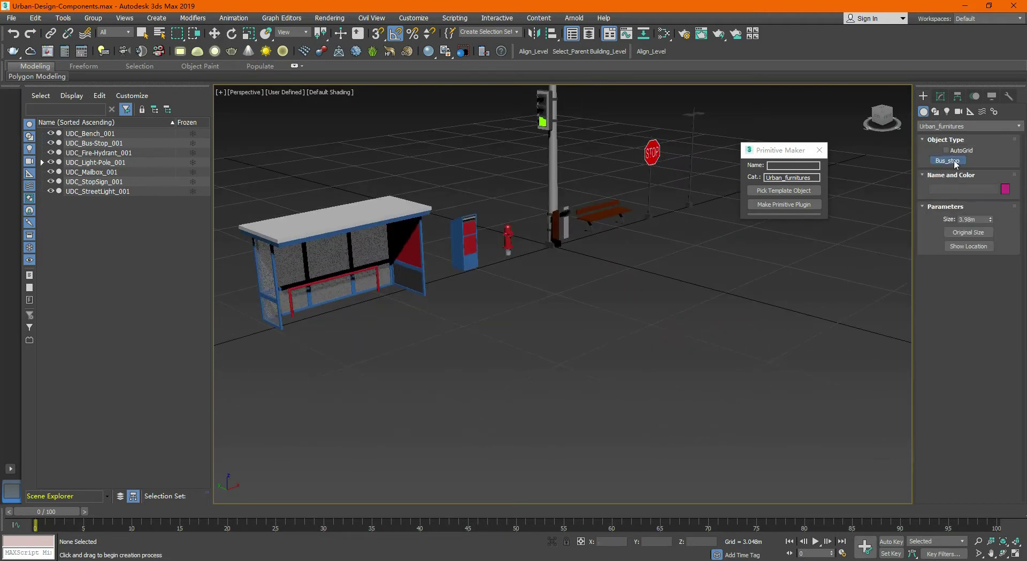
left_click_drag(589, 340, 567, 287)
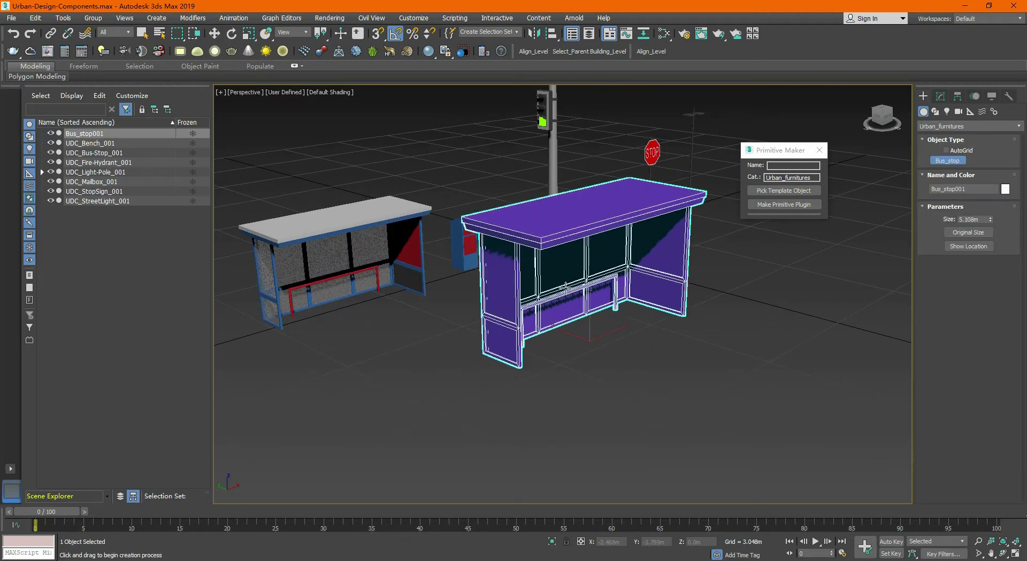
left_click(956, 235)
right_click(591, 316)
Step: Reset the new Bus_stop001 to its original 3.98m size
middle_click_drag(591, 321, 590, 339)
left_click(609, 306)
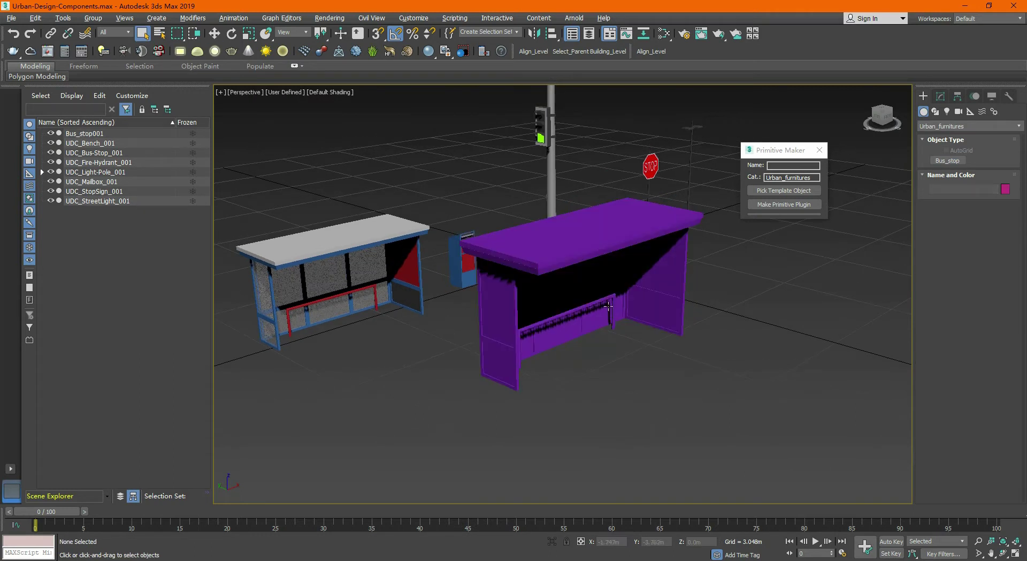
middle_click_drag(608, 306, 595, 302, "alt")
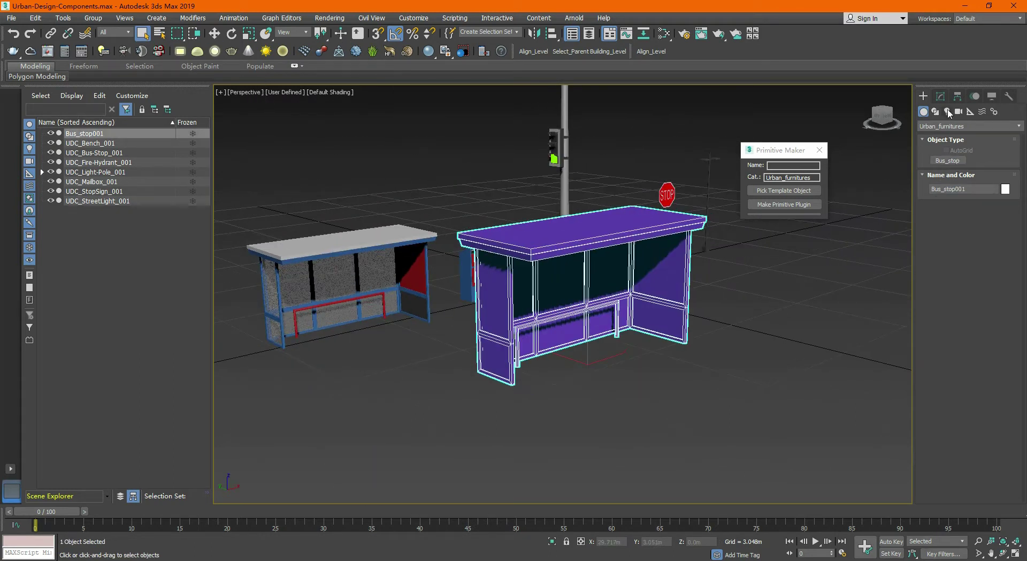
left_click(941, 96)
left_click(968, 265)
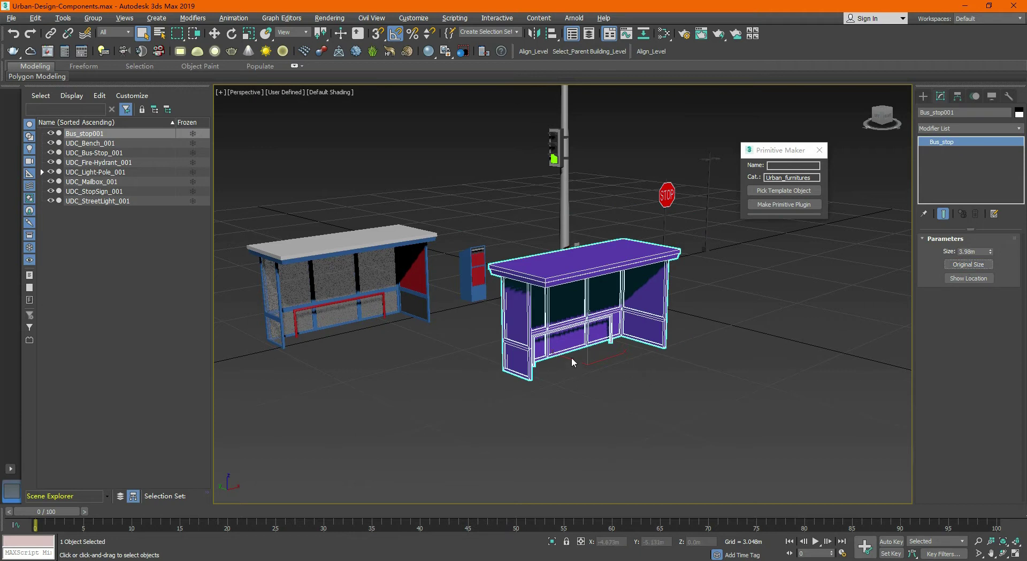
middle_click_drag(571, 357, 650, 362, "alt")
Step: Apply the Multi/Sub-Object material to the new bus stop via the Slate Material Editor
key("m")
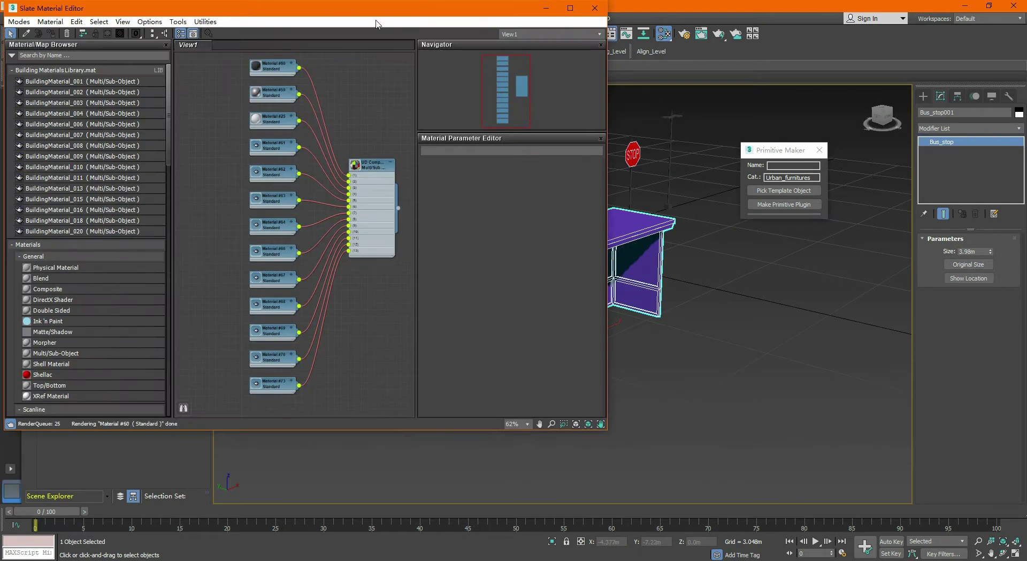
left_click_drag(376, 23, 293, 158)
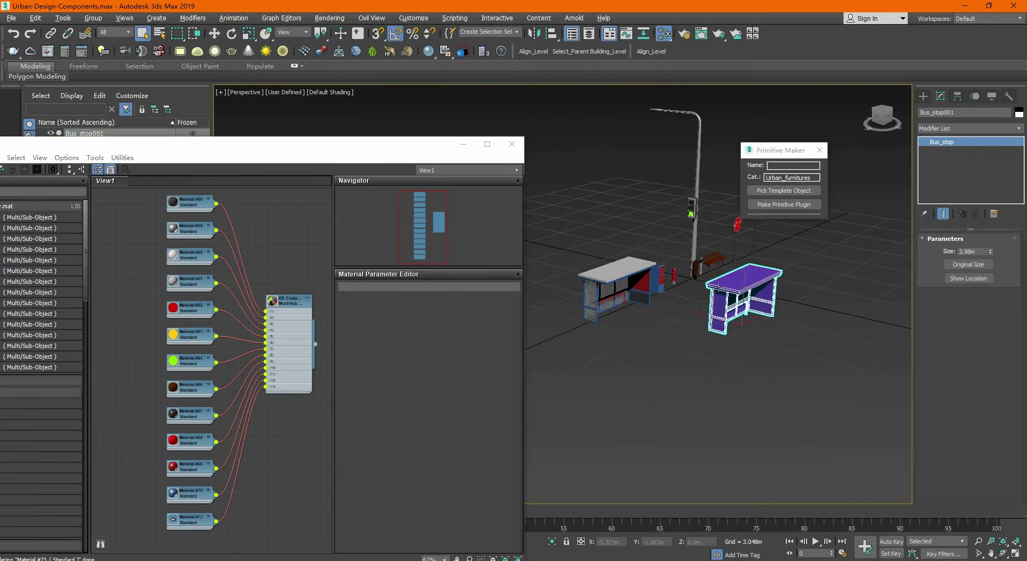
mouse_move(650, 361)
middle_mouse_down("alt")
mouse_move(653, 412)
mouse_move(679, 288)
middle_mouse_up("alt")
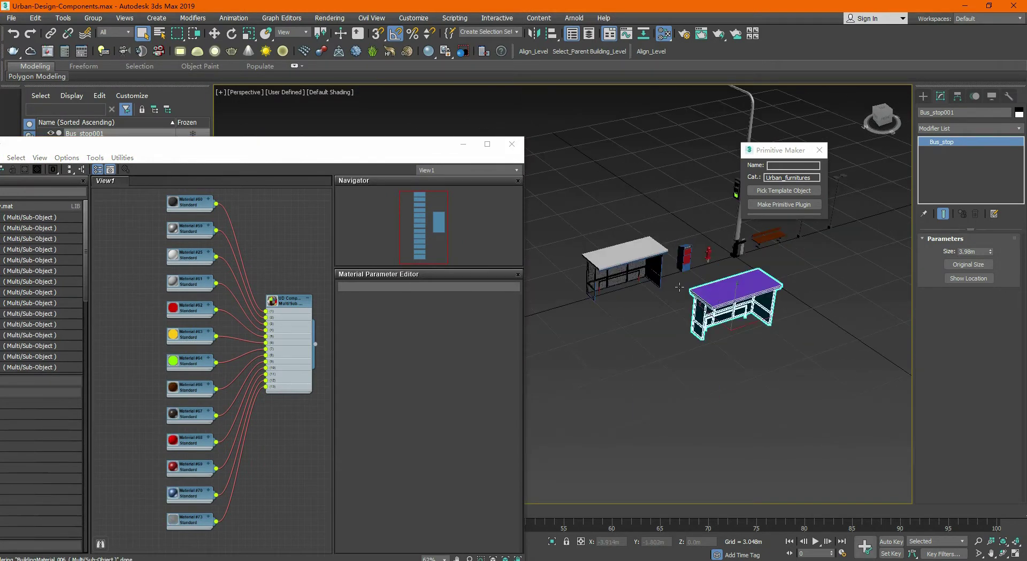
middle_click_drag(680, 381, 732, 304, "alt")
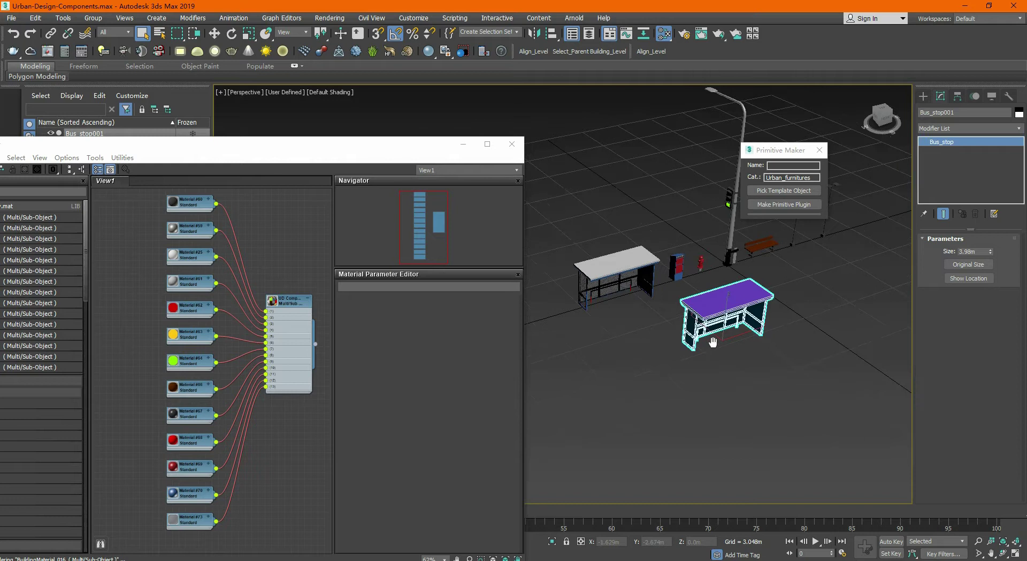
middle_click_drag(788, 342, 562, 353, "alt")
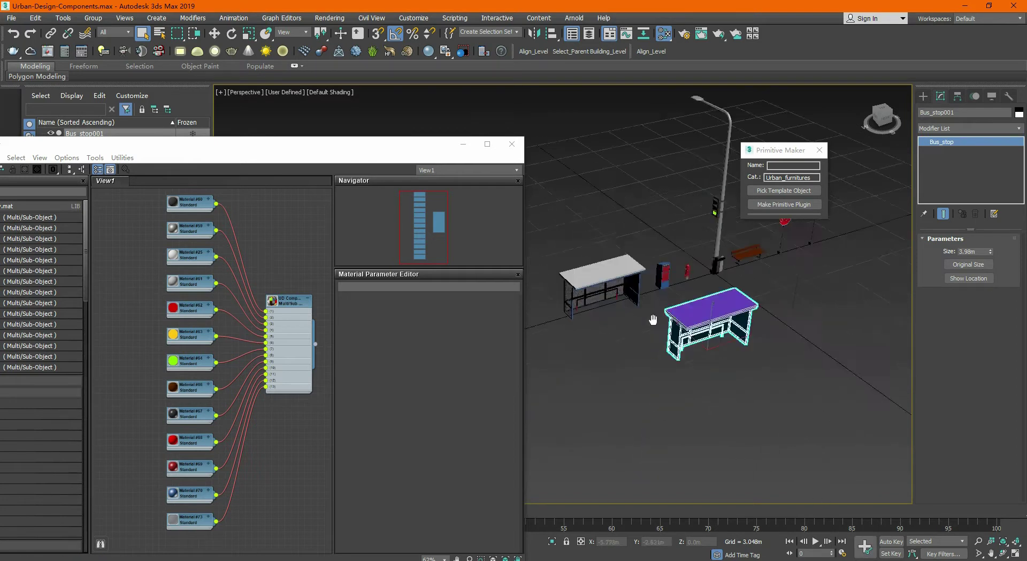
mouse_move(315, 344)
left_mouse_down()
mouse_move(636, 331)
mouse_move(707, 300)
left_mouse_up()
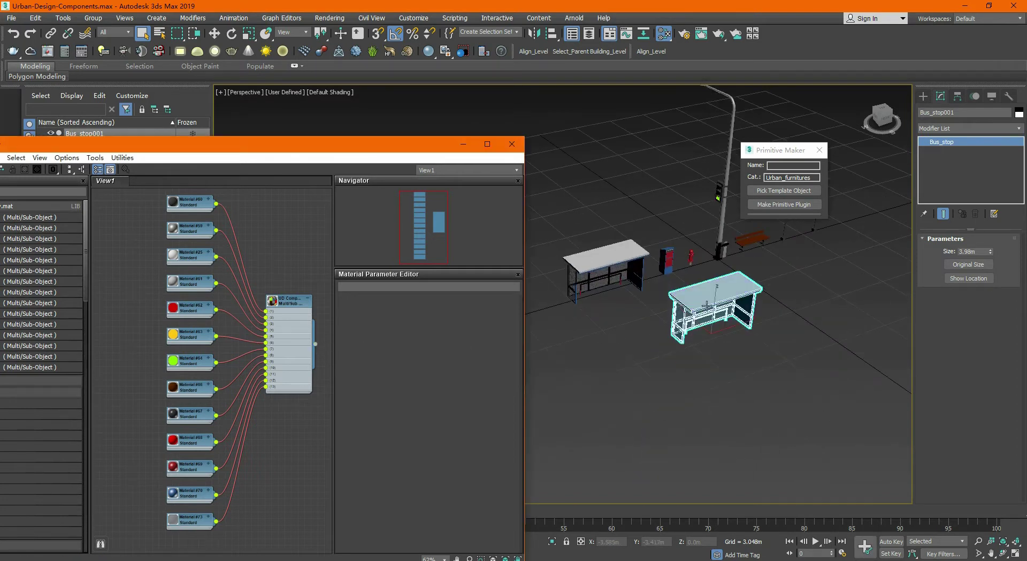
scroll(748, 321, "up", 5)
mouse_move(749, 321)
middle_mouse_down("alt")
mouse_move(814, 341)
mouse_move(720, 352)
mouse_move(698, 331)
middle_mouse_up("alt")
scroll(720, 352, "down", 2)
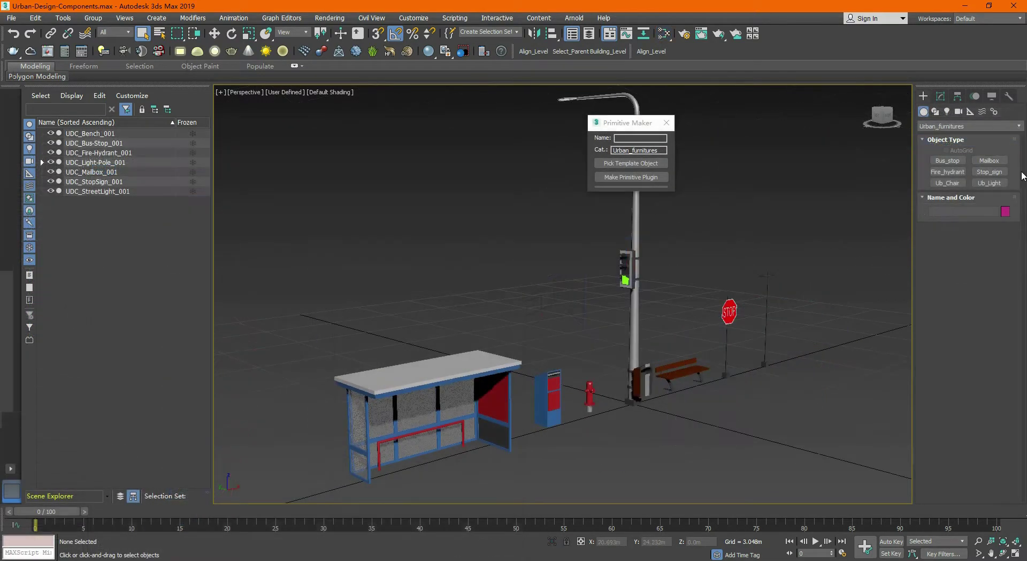
Step: Open the recent part2.max scene and maximize the perspective view of the blocks
left_click(10, 18)
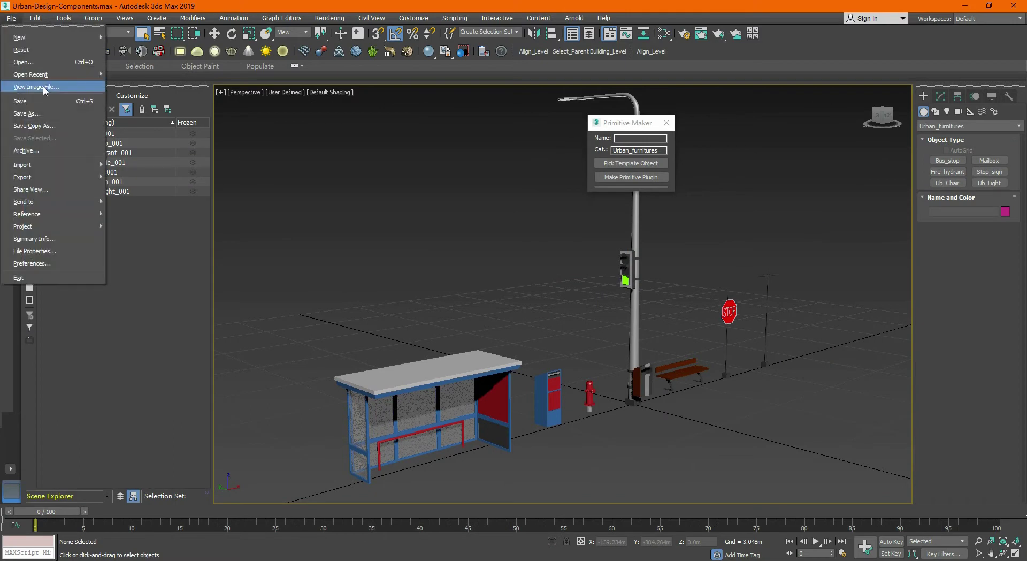
mouse_move(30, 74)
left_click(161, 119)
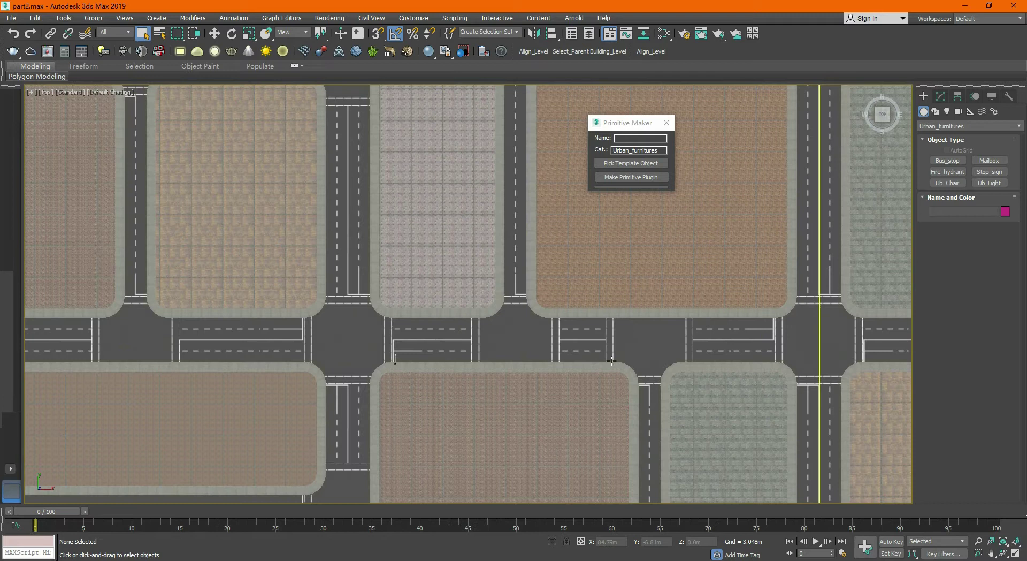
middle_click_drag(447, 403, 463, 410)
scroll(463, 410, "up", 5)
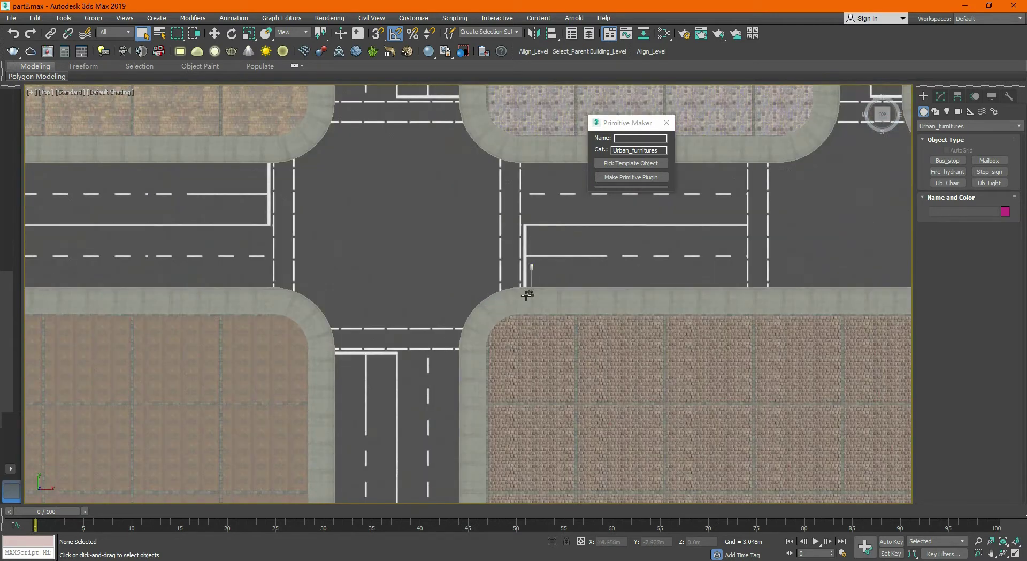
key("alt+w")
key("alt+w")
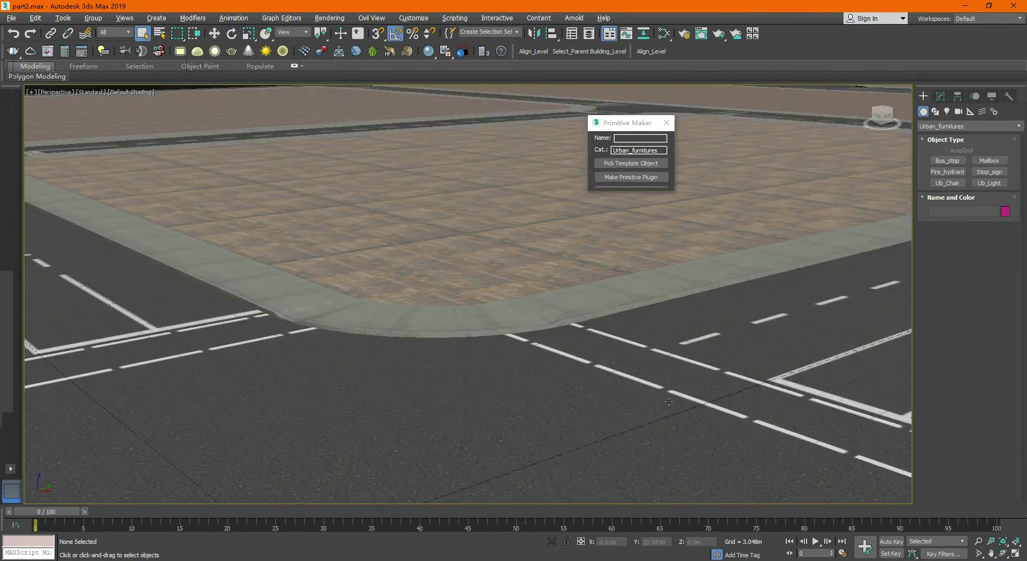
scroll(648, 392, "down", 3)
scroll(648, 393, "up", 4)
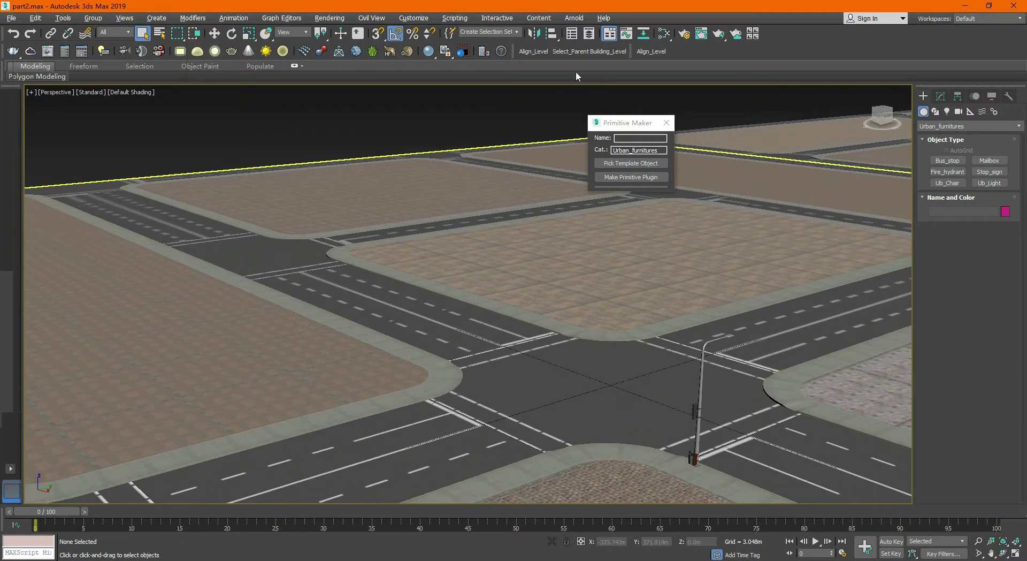
Step: Place a Bus_stop on the corner sidewalk at its original 3.98m size
left_click(570, 35)
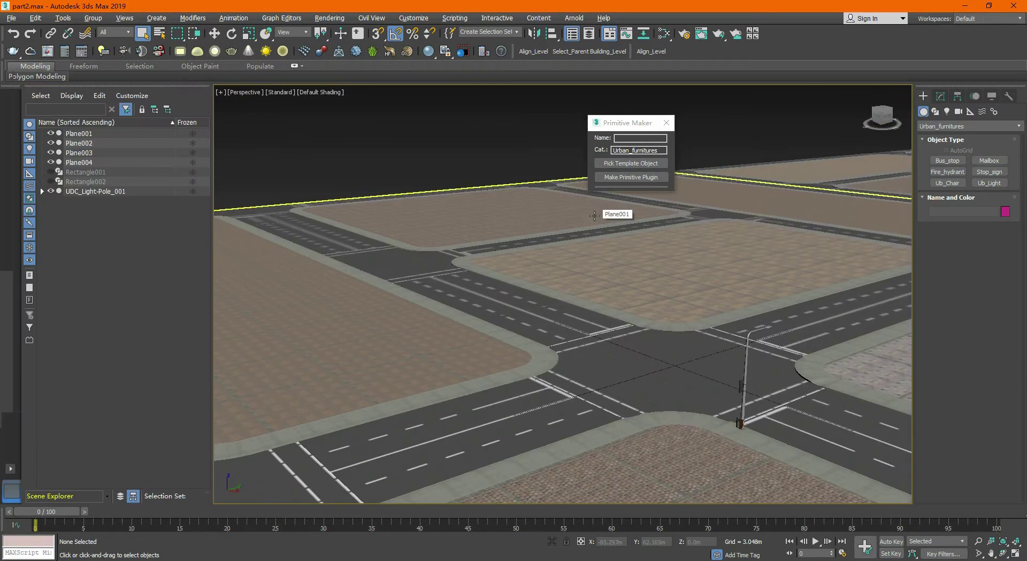
left_click(942, 161)
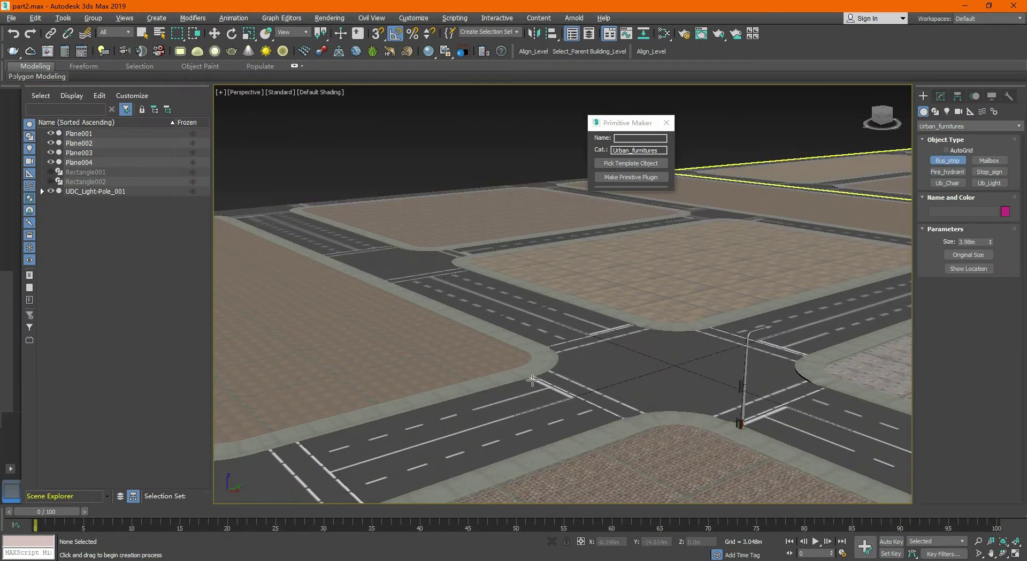
left_click_drag(533, 379, 556, 348)
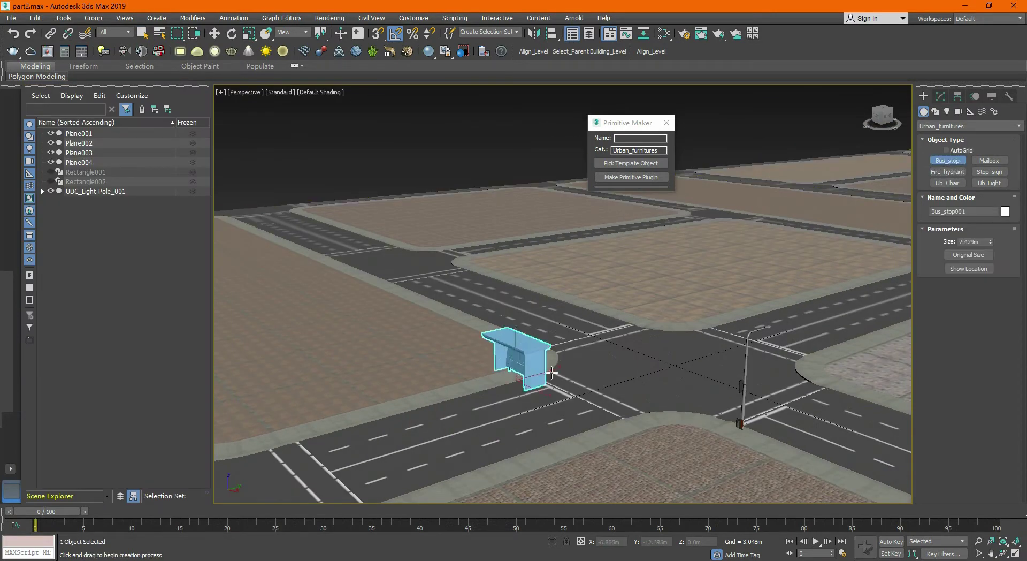
right_click(504, 369)
left_click(940, 96)
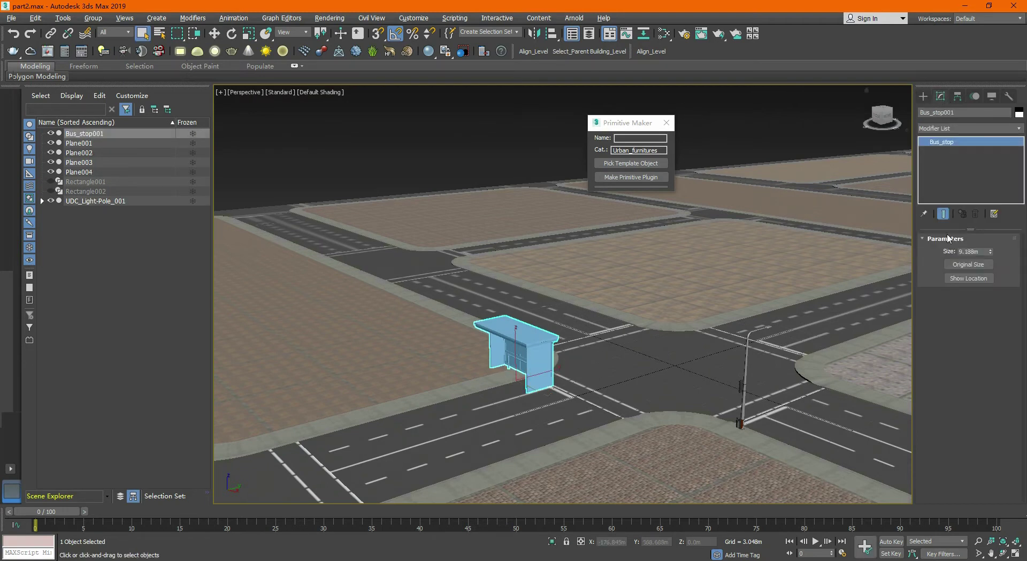
left_click(956, 264)
scroll(470, 382, "up", 5)
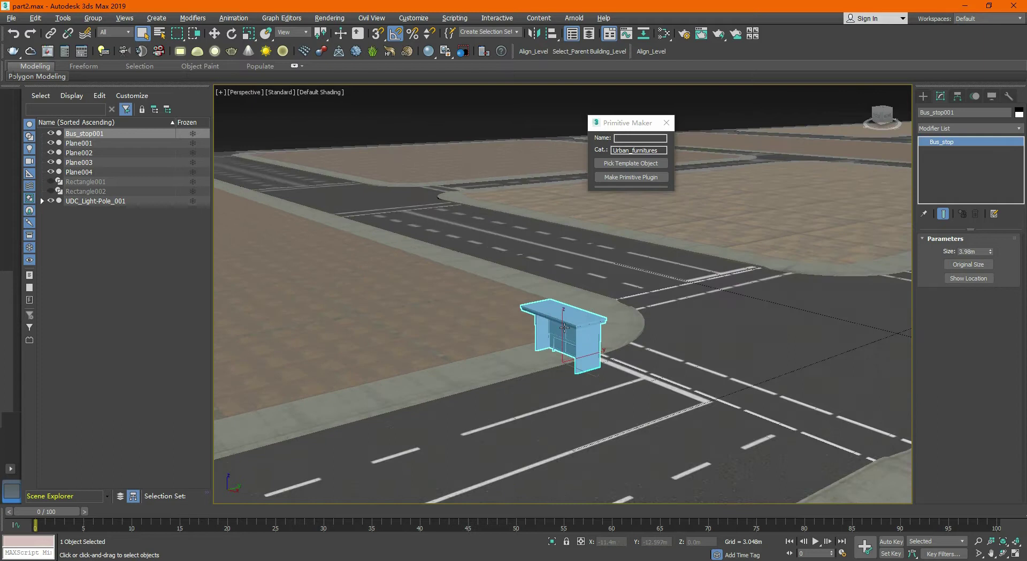
Step: Add a new named view in the Slate Material Editor
scroll(564, 328, "up", 3)
key("m")
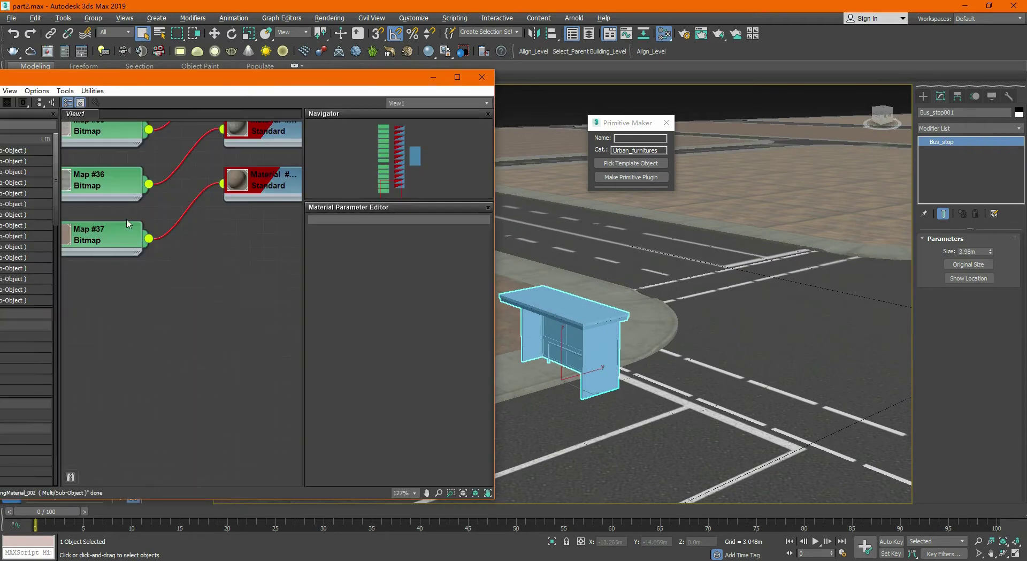
right_click(116, 113)
left_click(139, 120)
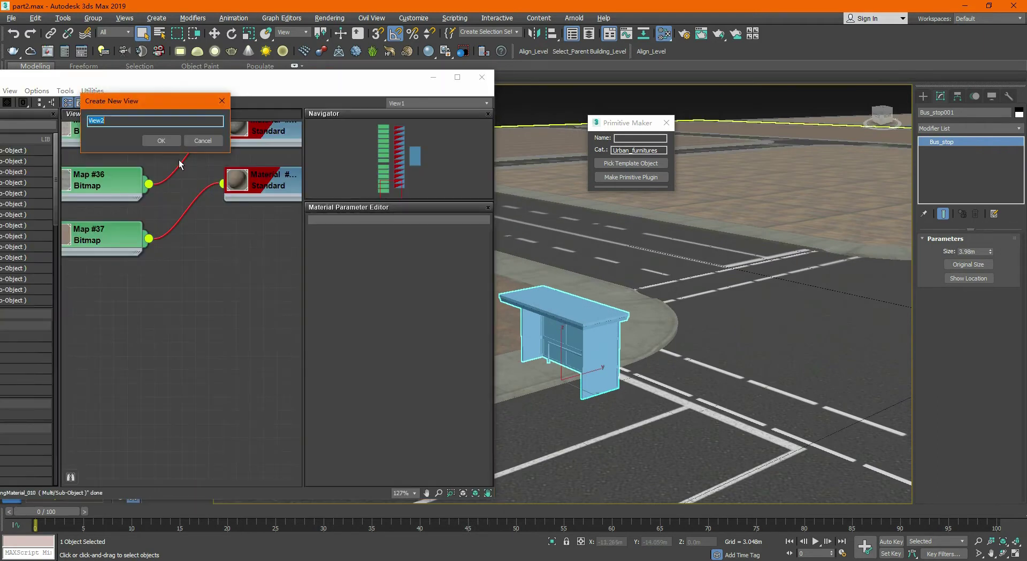
type("Urban_furnitures")
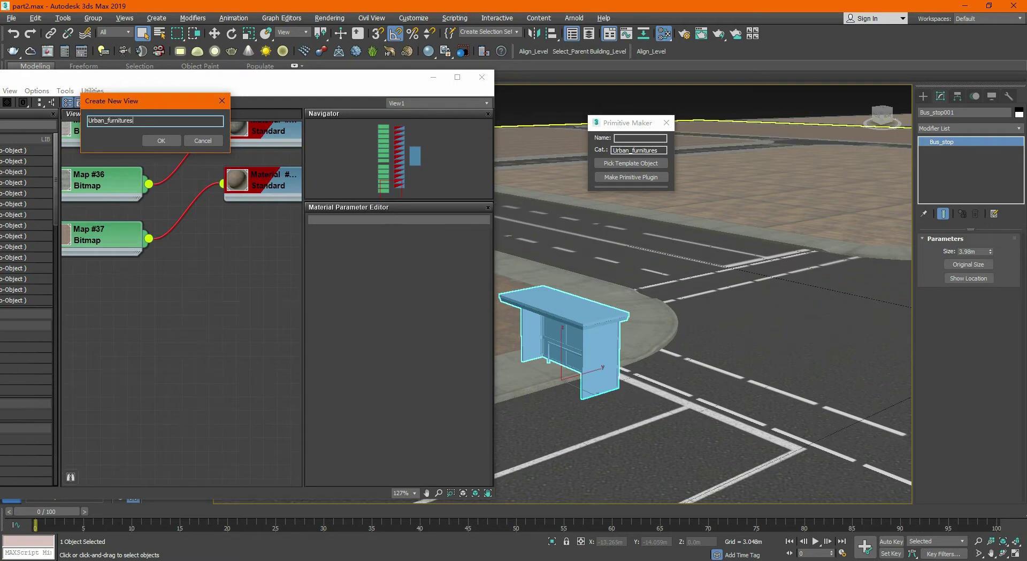
key("Return")
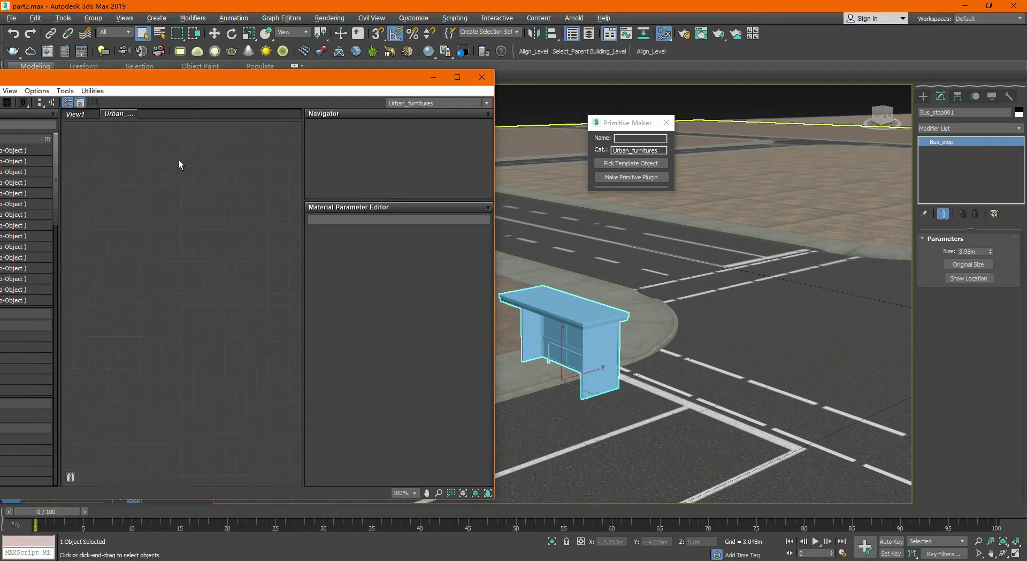
left_click_drag(142, 83, 261, 94)
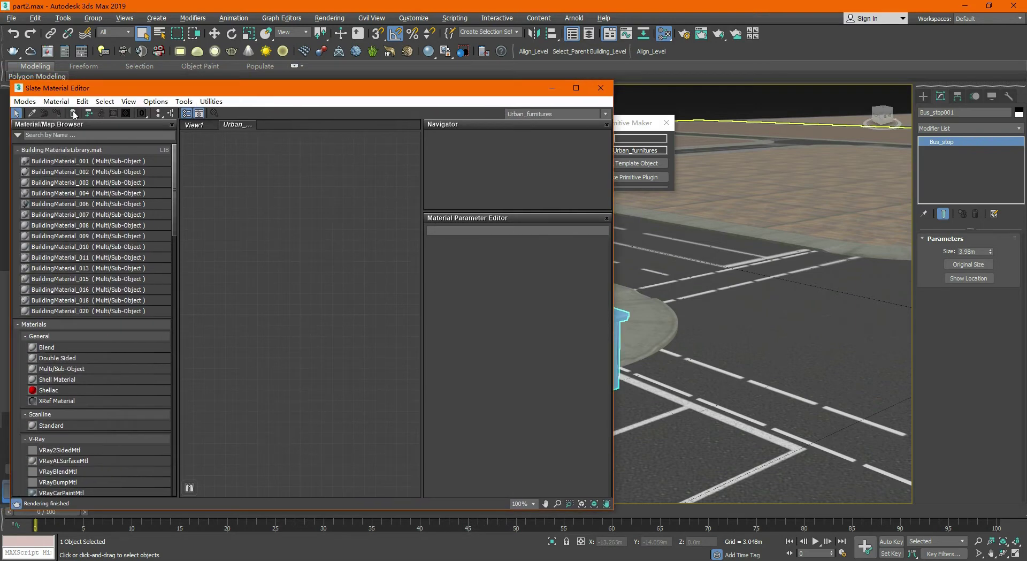
Step: Apply the light pole's material to the corner bus stop, then select the light pole
left_click(32, 113)
scroll(760, 300, "down", 3)
scroll(759, 299, "down", 3)
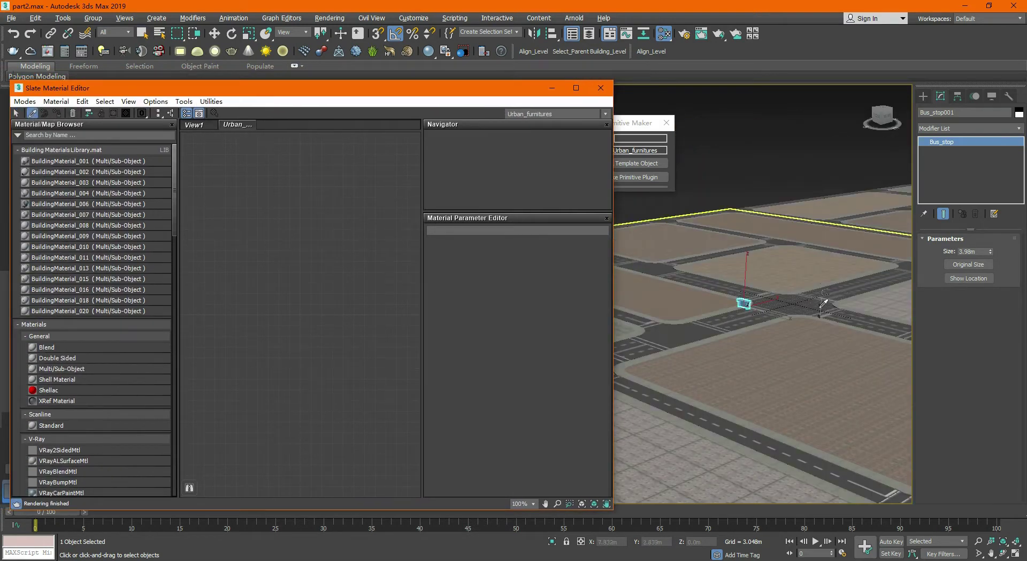
scroll(825, 301, "up", 5)
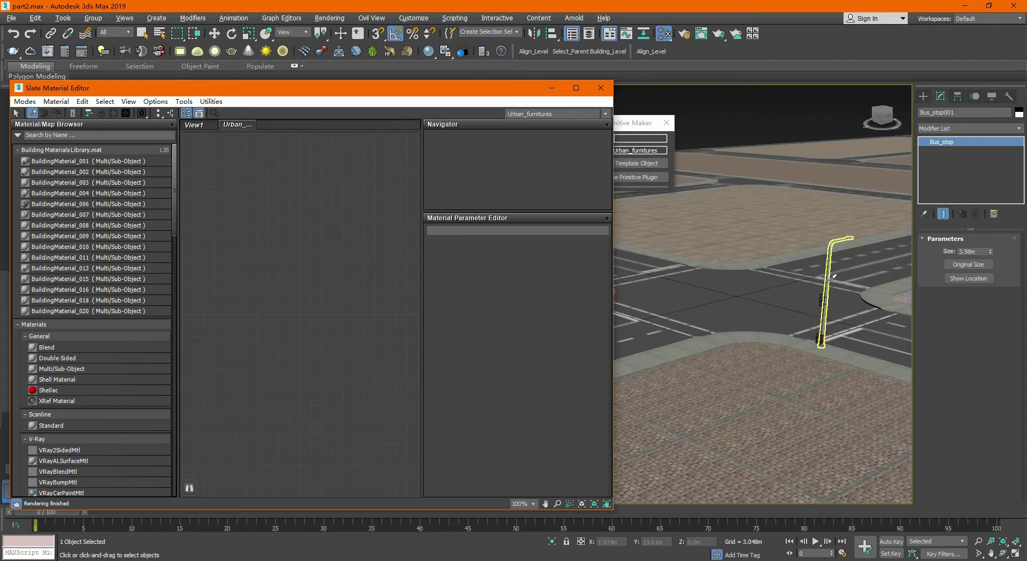
scroll(831, 292, "up", 3)
left_click(828, 297)
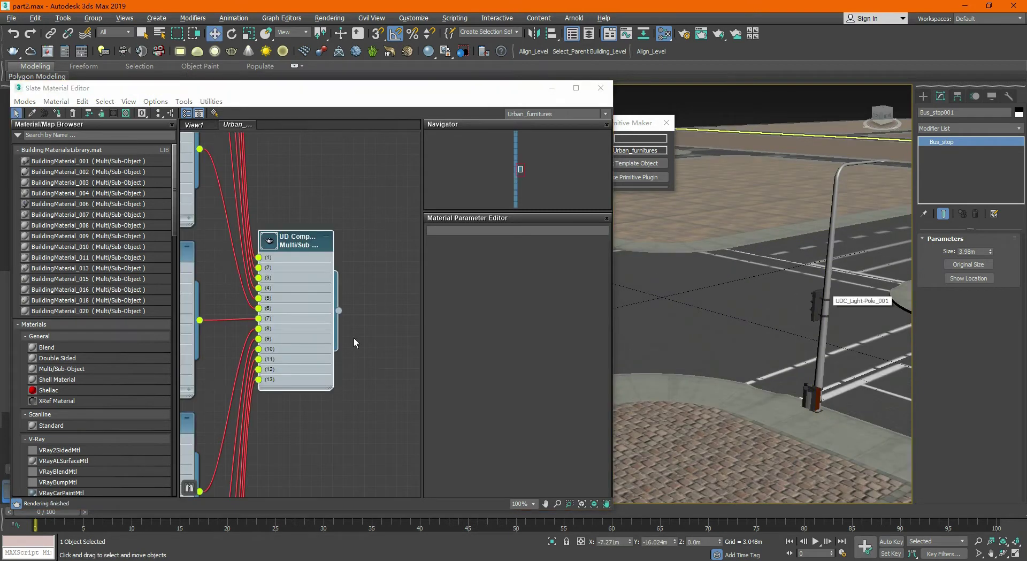
scroll(768, 288, "down", 5)
key("z")
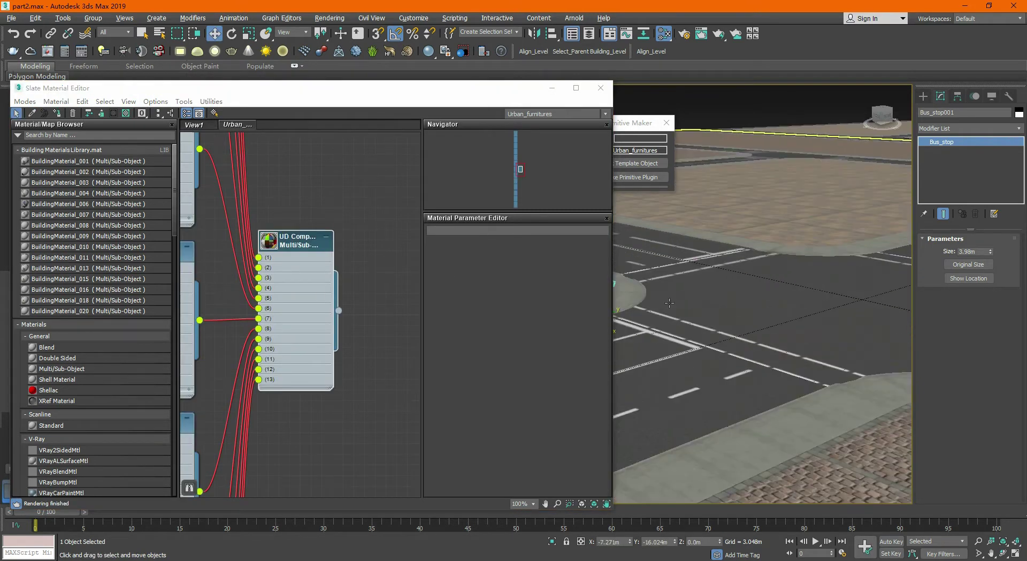
left_click_drag(338, 310, 749, 305)
middle_click_drag(748, 305, 743, 284, "alt")
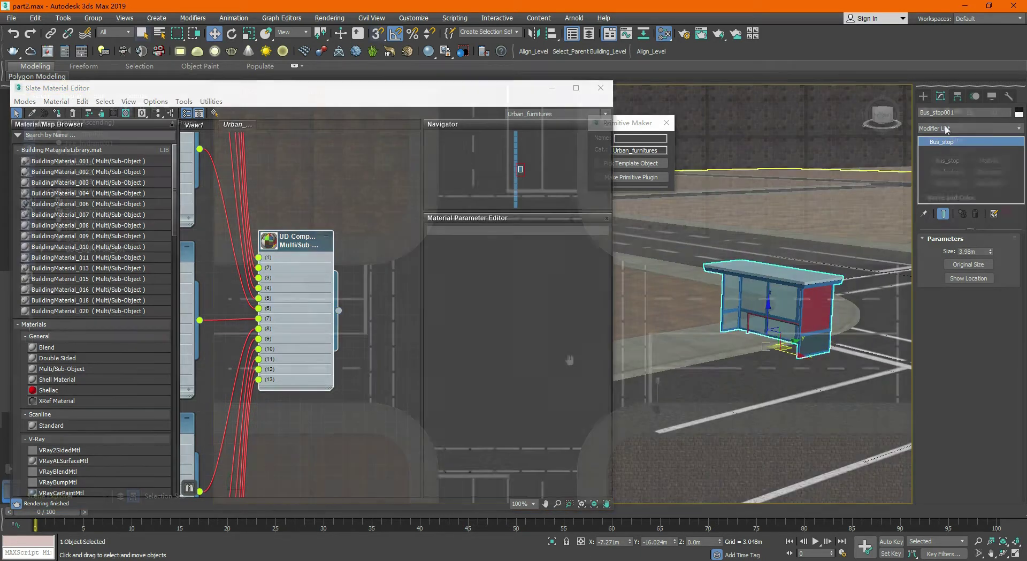
left_click(657, 404)
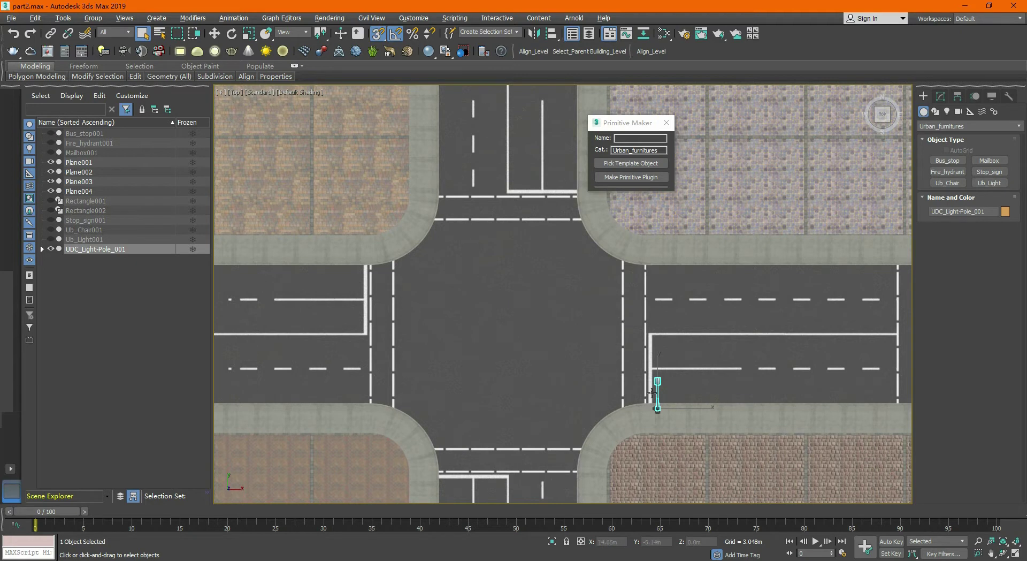
Step: Move the light pole's pivot alone to X 0, Y 0
left_click(958, 97)
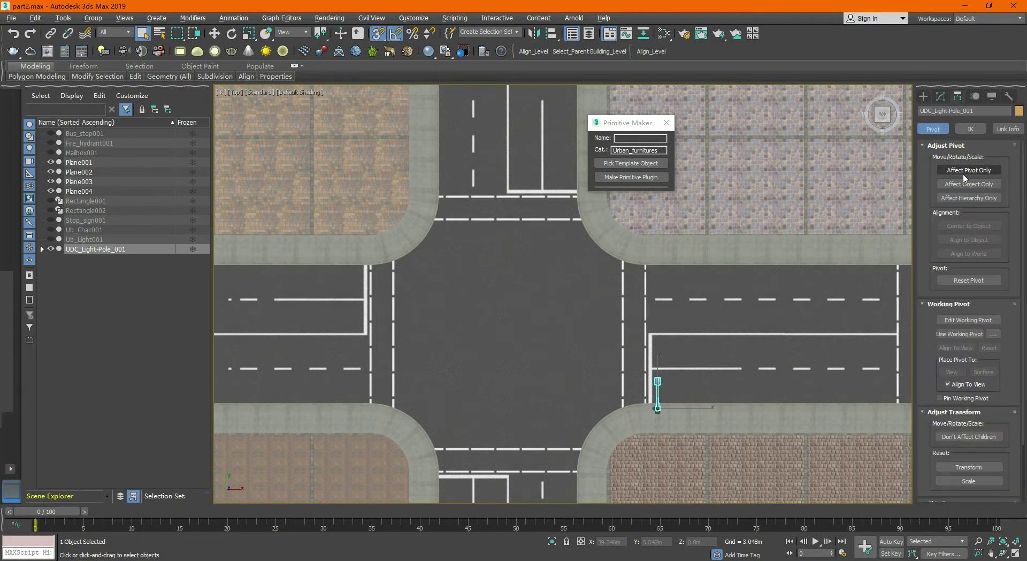
left_click(966, 175)
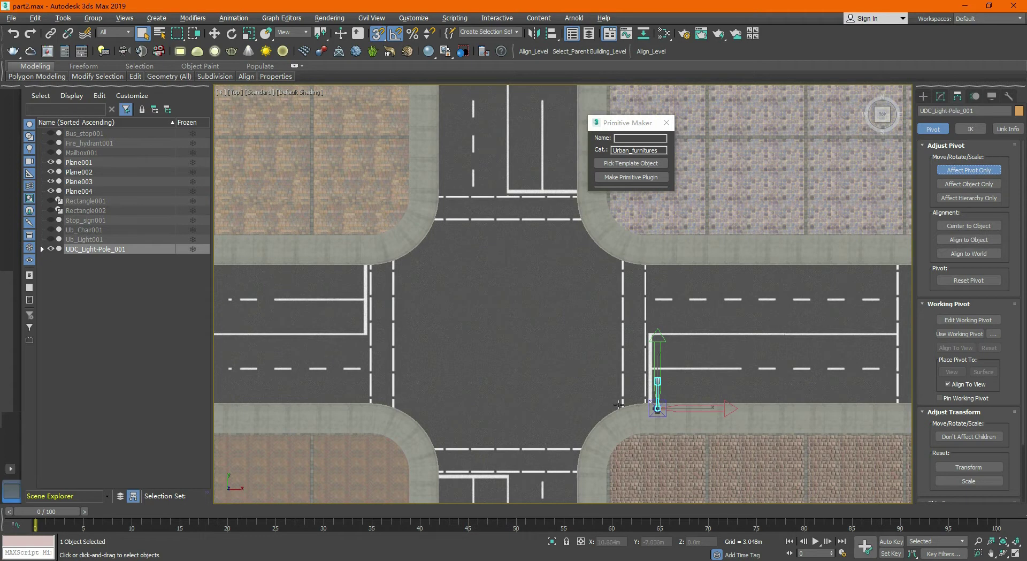
key("e")
key("w")
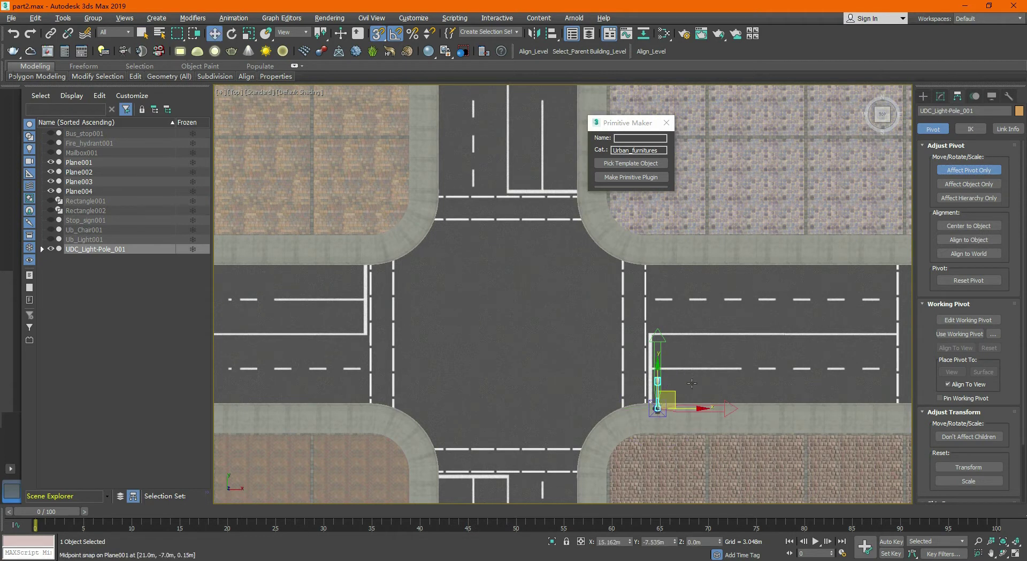
double_click(613, 540)
type("0")
key("Return")
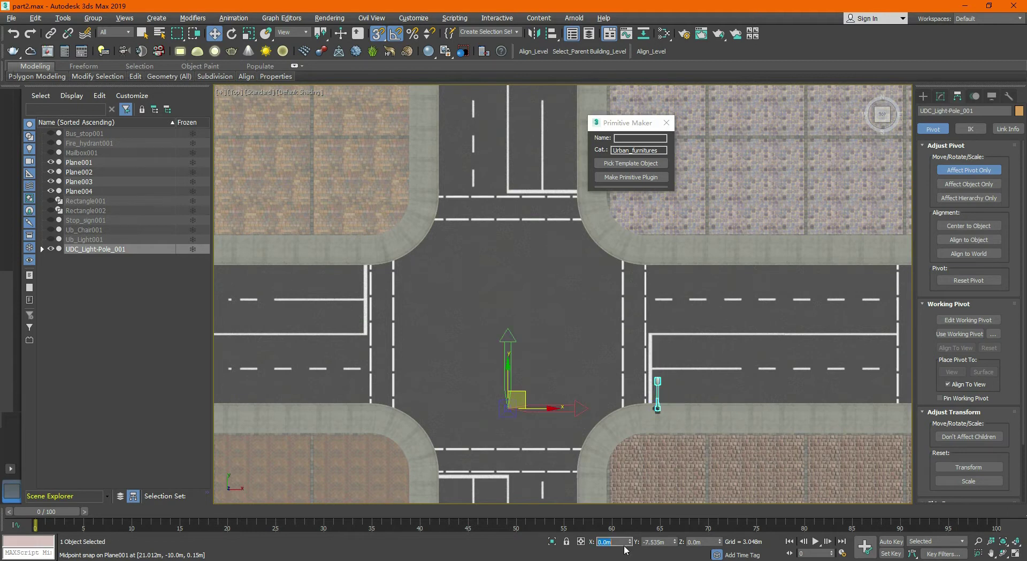
double_click(654, 541)
type("0")
key("Return")
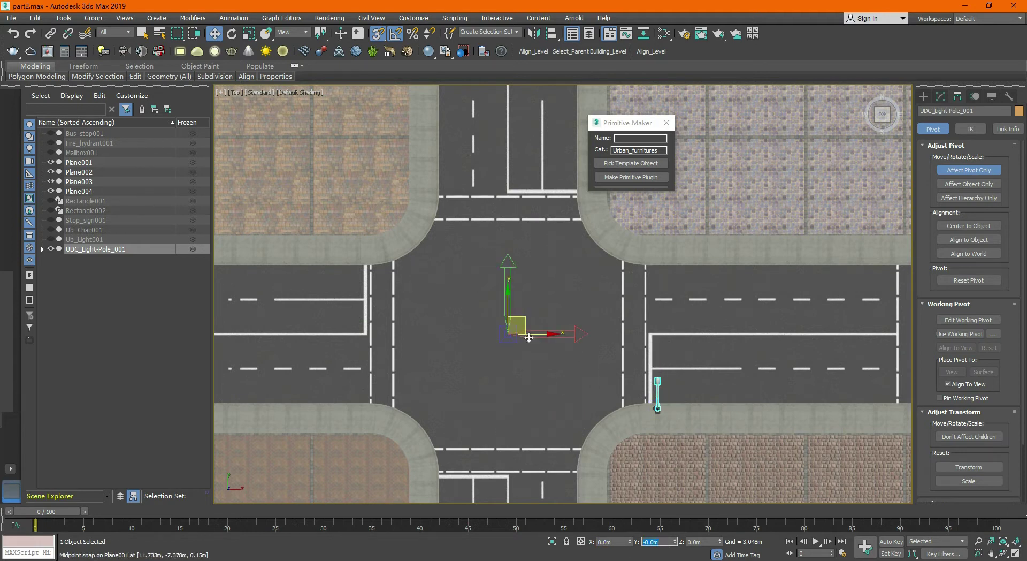
Step: Turn off Affect Pivot Only and rotate the pole around the intersection centre
left_click(965, 170)
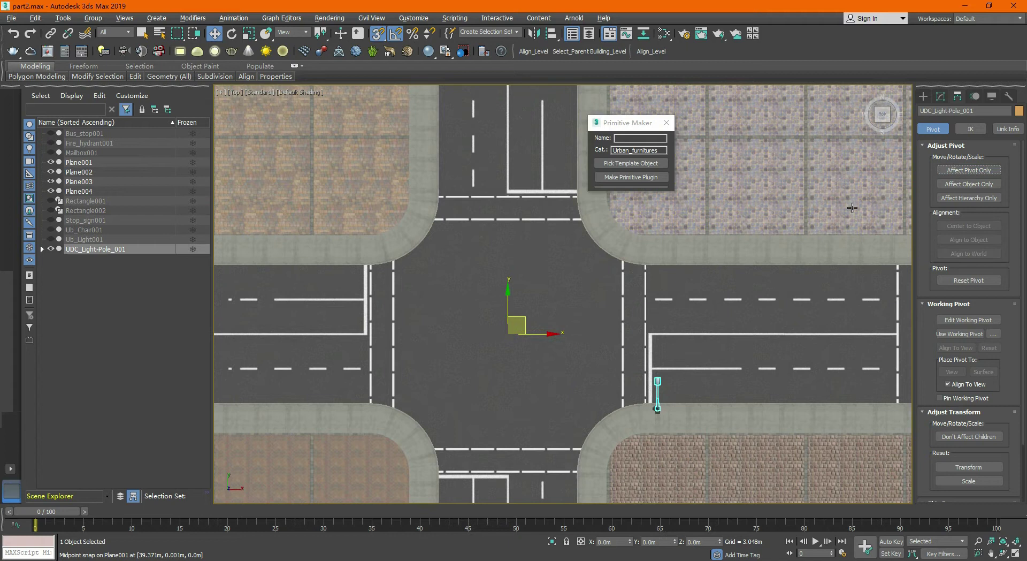
key("e")
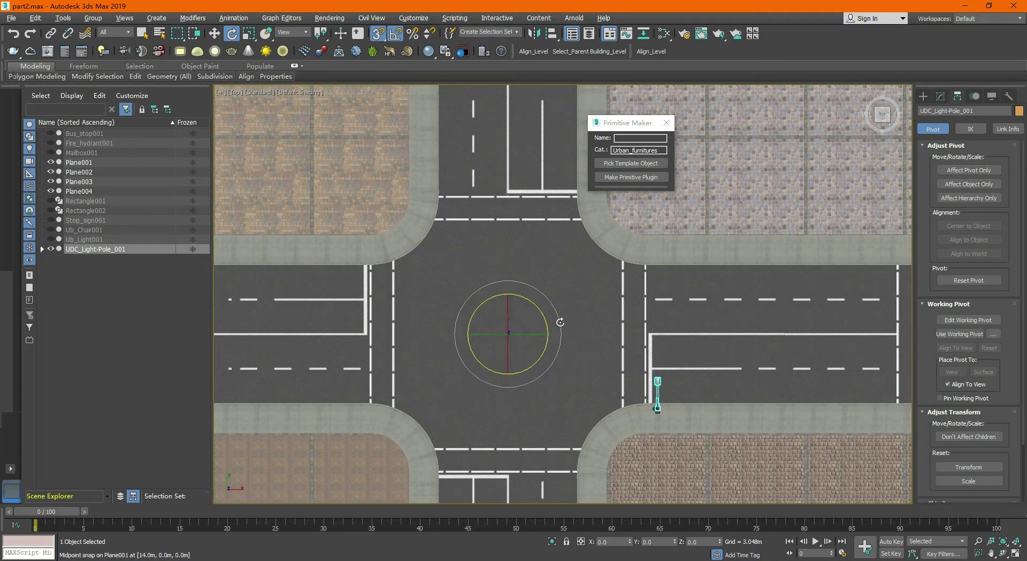
mouse_move(533, 308)
left_mouse_down()
mouse_move(550, 312)
mouse_move(559, 343)
left_mouse_up()
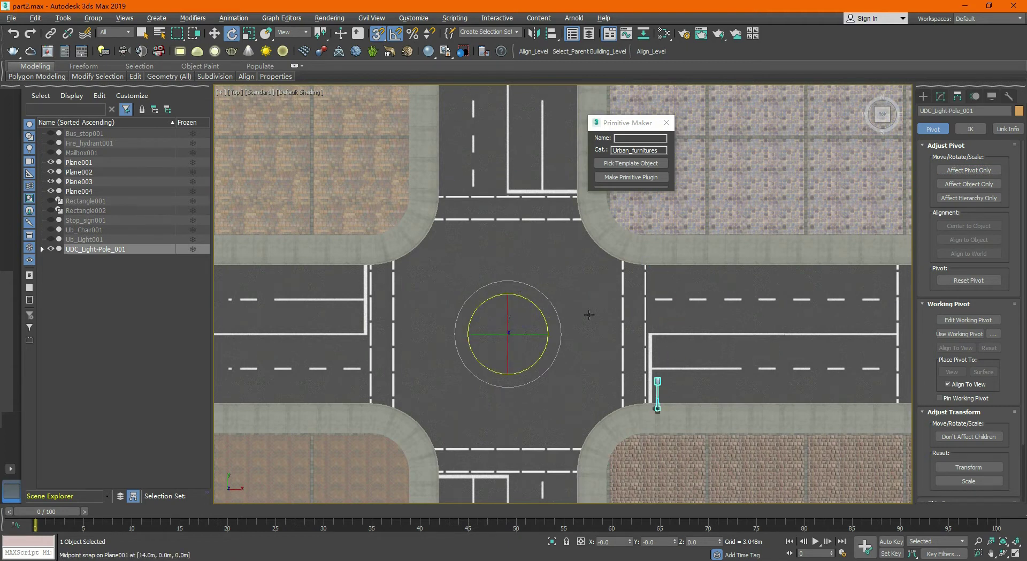
Step: With angle snap on, Shift-rotate the light pole 90° about Z into 2 instance copies
left_click(381, 33)
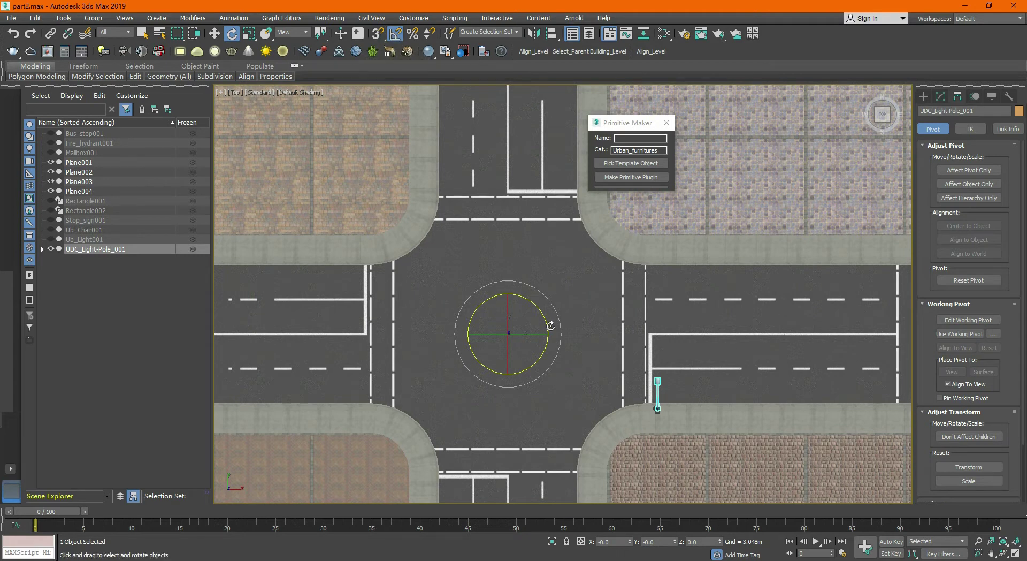
left_click_drag(546, 323, 506, 286)
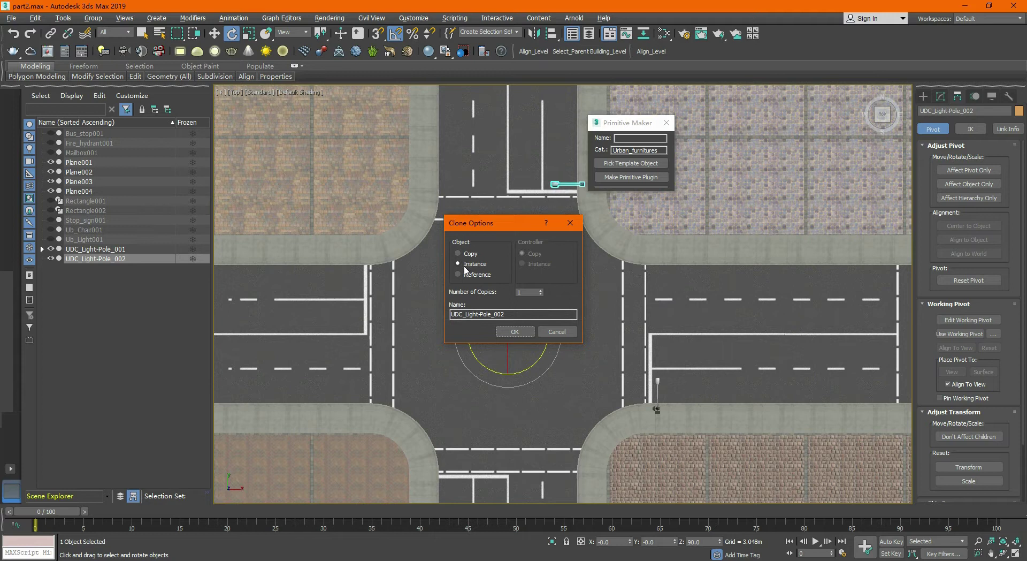
left_click(529, 293)
left_click(515, 331)
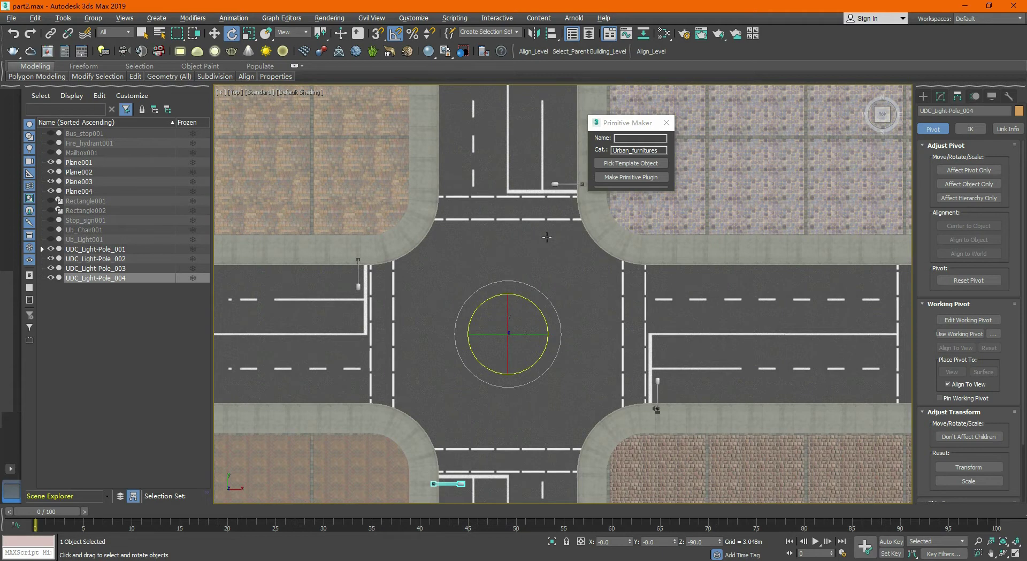
middle_click_drag(586, 343, 594, 334)
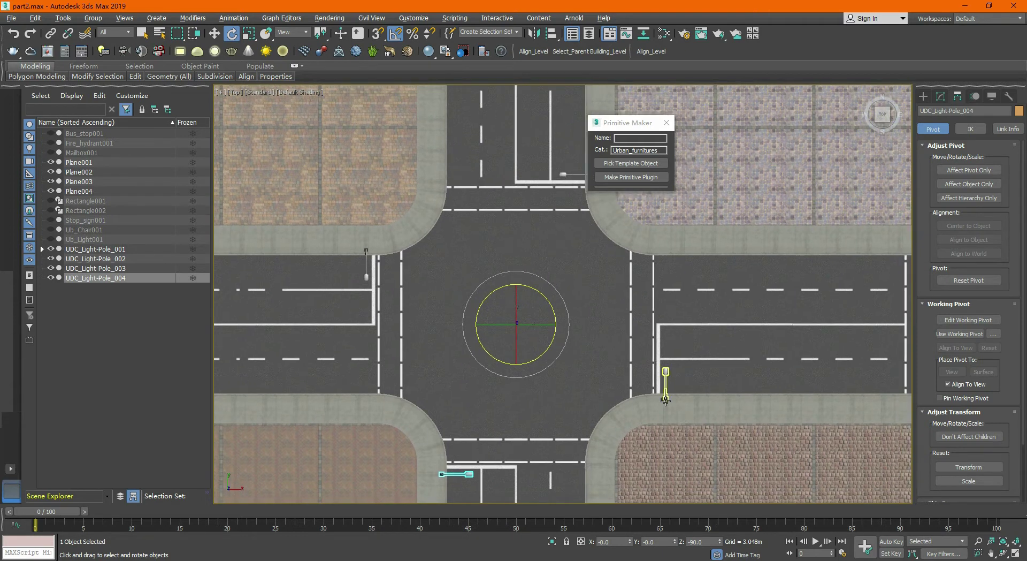
Step: Select UDC_Light-Pole_001 and frame its street with the Move tool active
left_click(665, 393)
scroll(555, 350, "down", 2)
middle_click_drag(556, 350, 528, 355)
key("w")
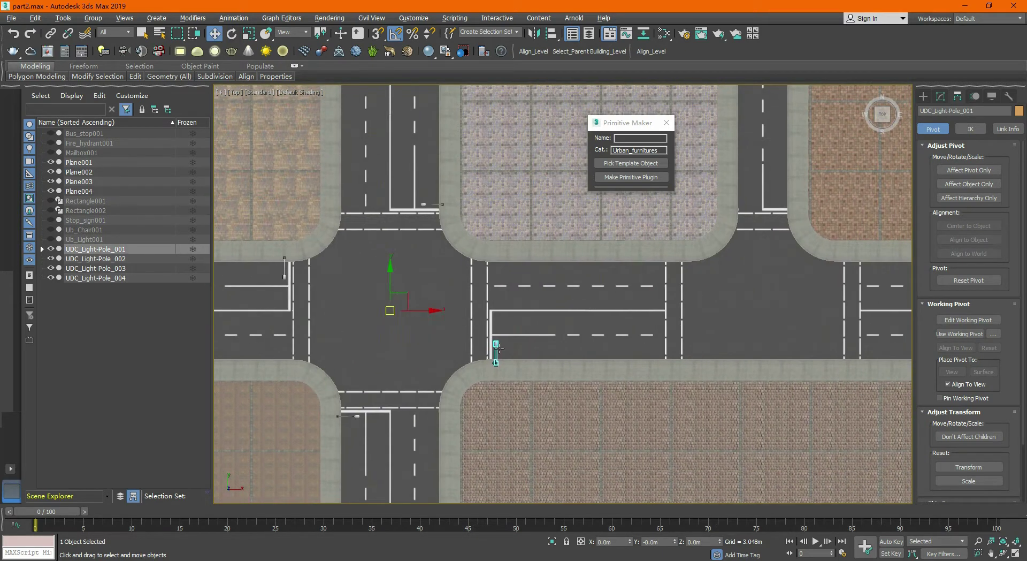
scroll(512, 370, "up", 2)
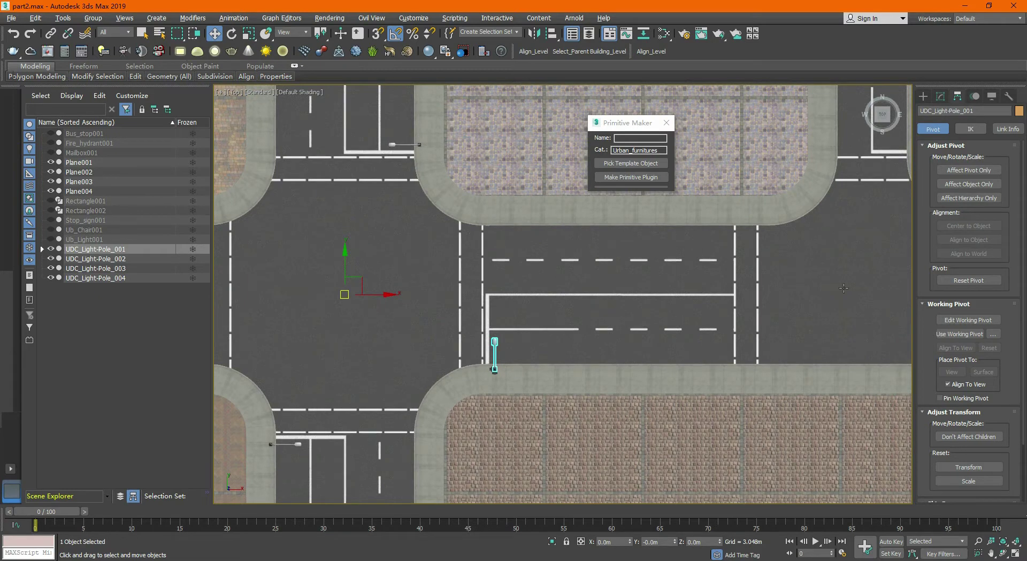
Step: Re-centre the pole's pivot using Affect Pivot Only and Center to Object
left_click(969, 169)
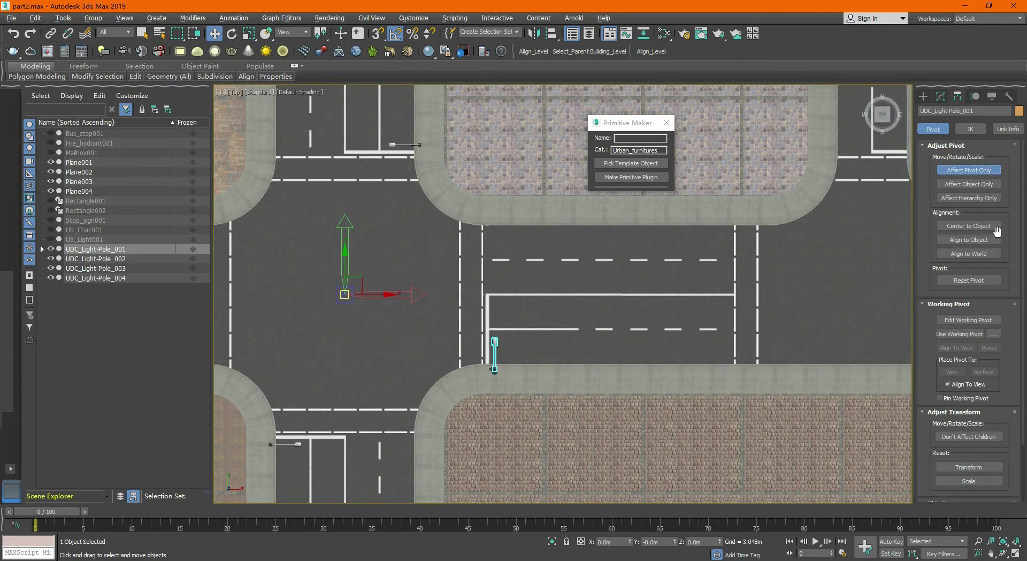
left_click(966, 230)
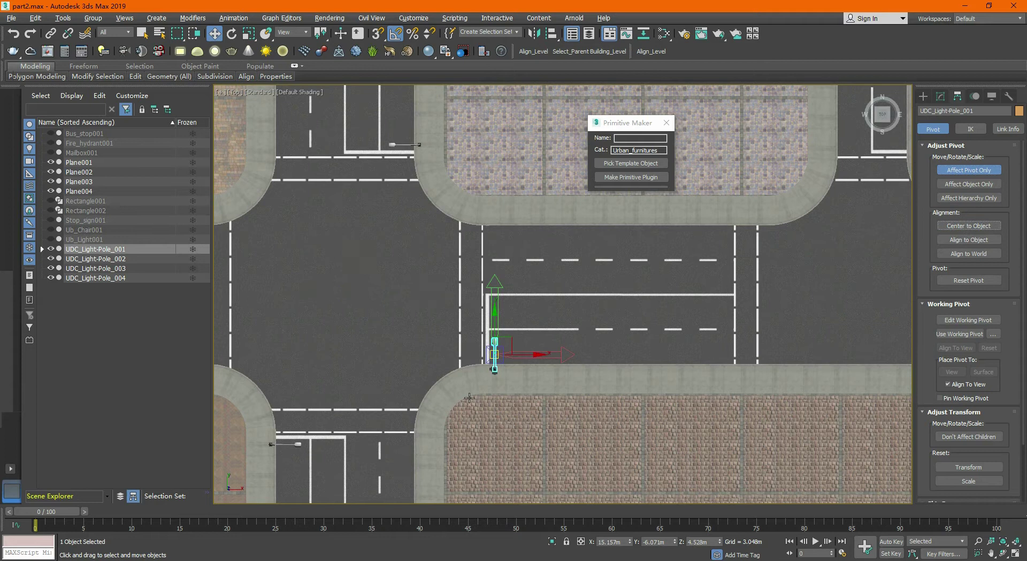
scroll(485, 362, "up", 2)
left_click(969, 170)
middle_click_drag(630, 387, 553, 381)
scroll(584, 381, "down", 2)
scroll(584, 381, "down", 2)
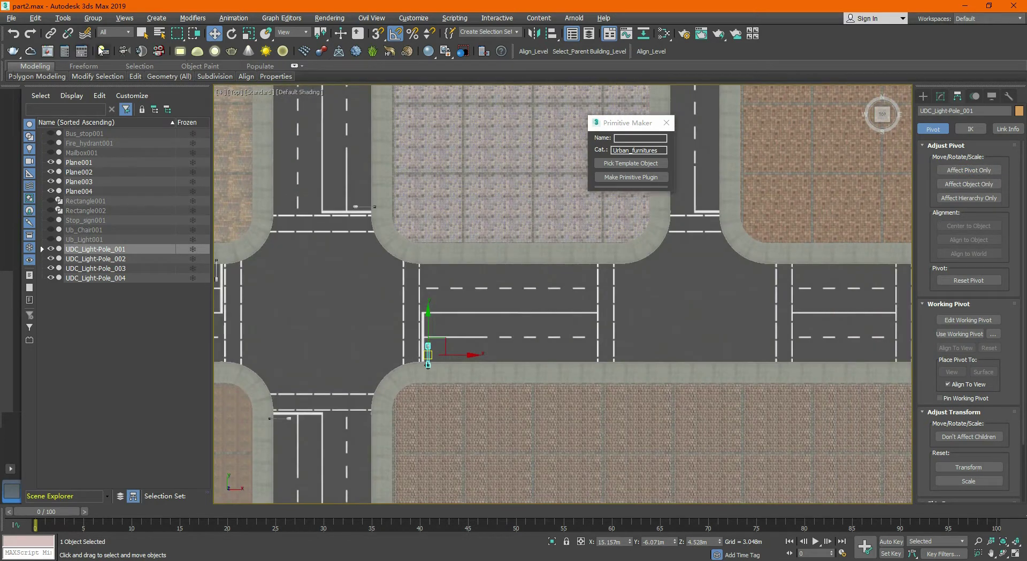
middle_click_drag(340, 244, 374, 242)
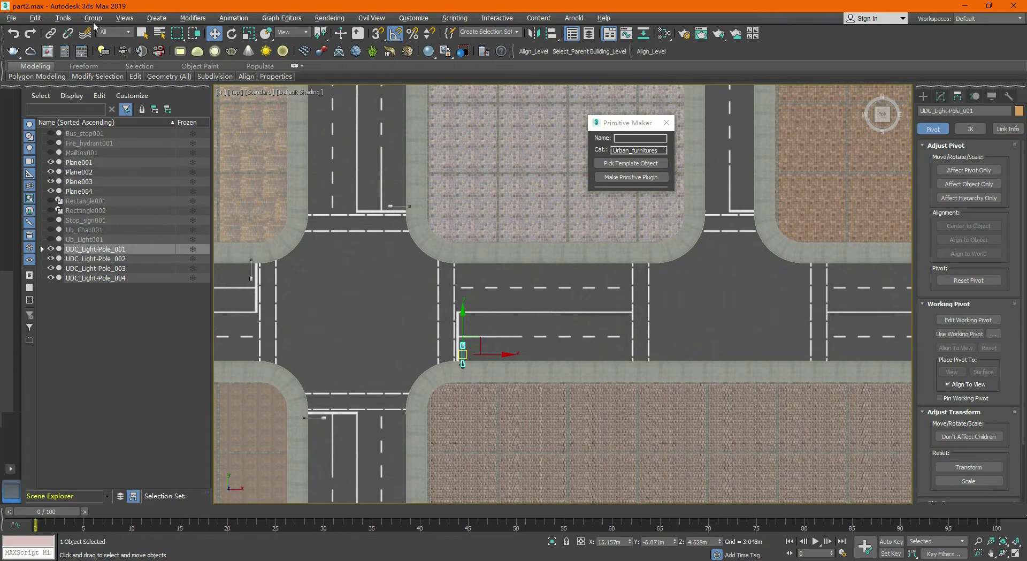
Step: Open the Tools > Array dialog and move it aside to keep the sidewalk visible
left_click(63, 18)
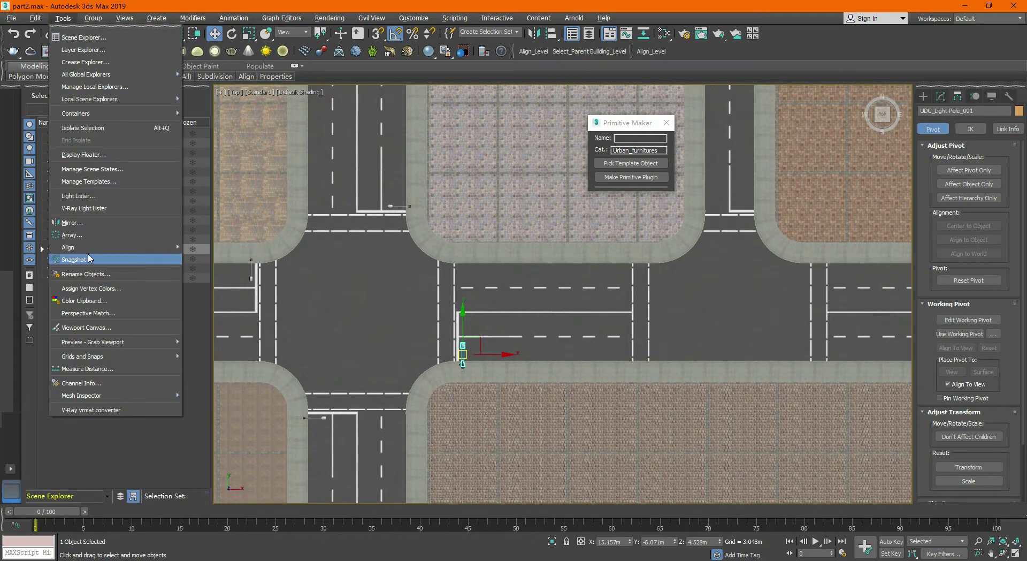
left_click(68, 235)
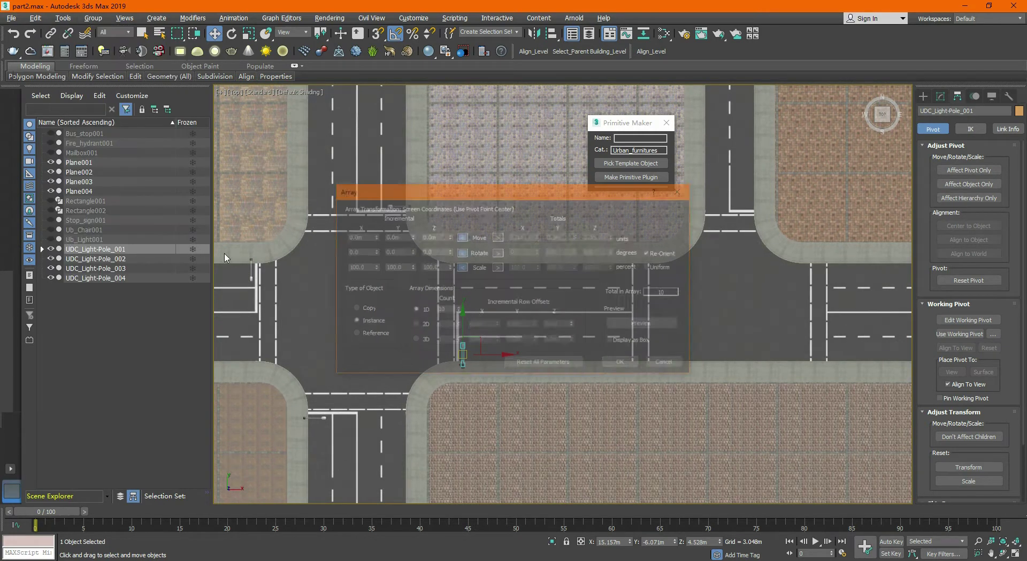
mouse_move(469, 195)
left_mouse_down()
mouse_move(754, 315)
mouse_move(748, 386)
left_mouse_up()
middle_click_drag(440, 346, 247, 250)
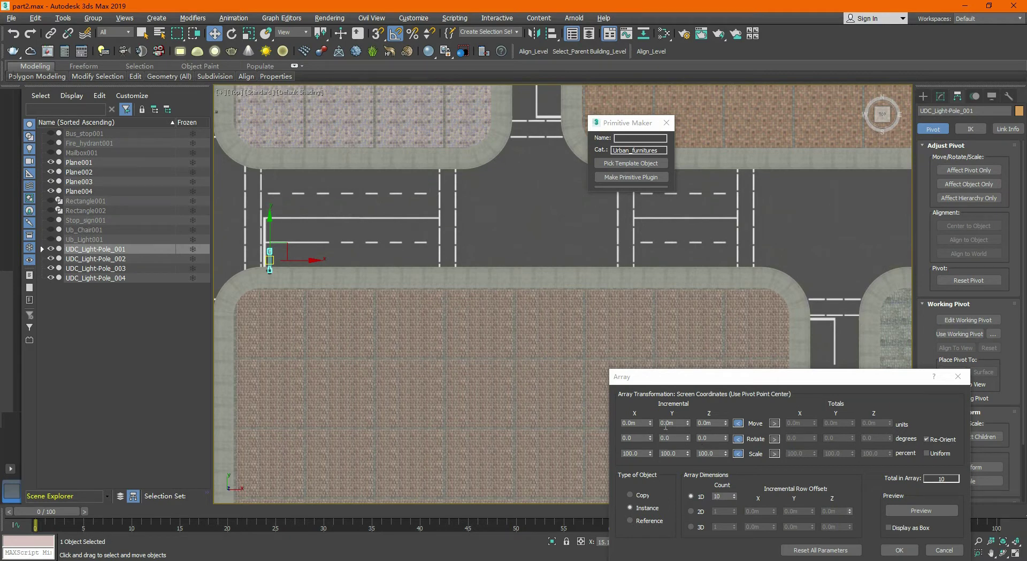
Step: Array 10 instanced light poles with a 7.4 m X spacing, previewing before creating them
left_click_drag(651, 427, 651, 417)
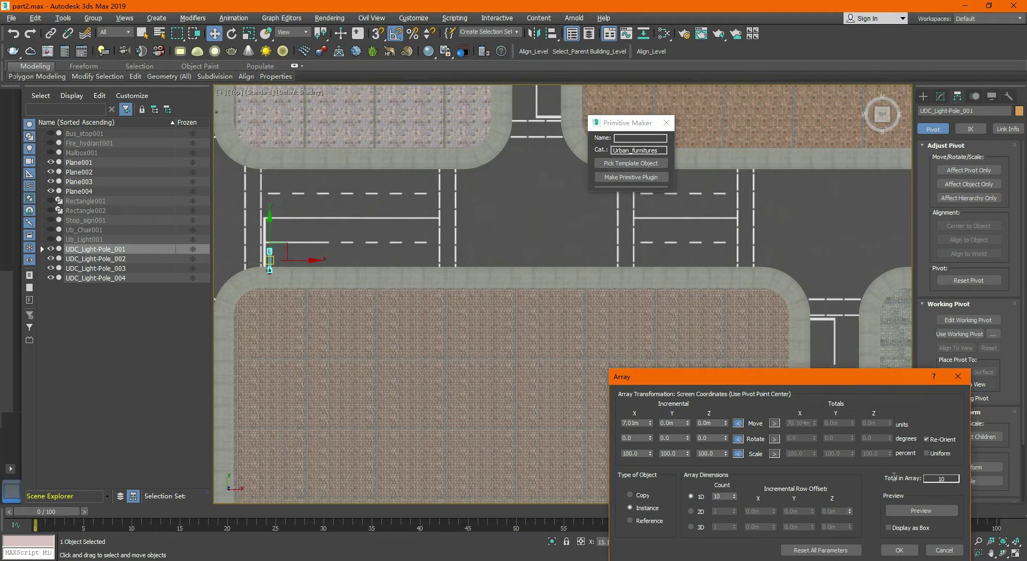
left_click(906, 508)
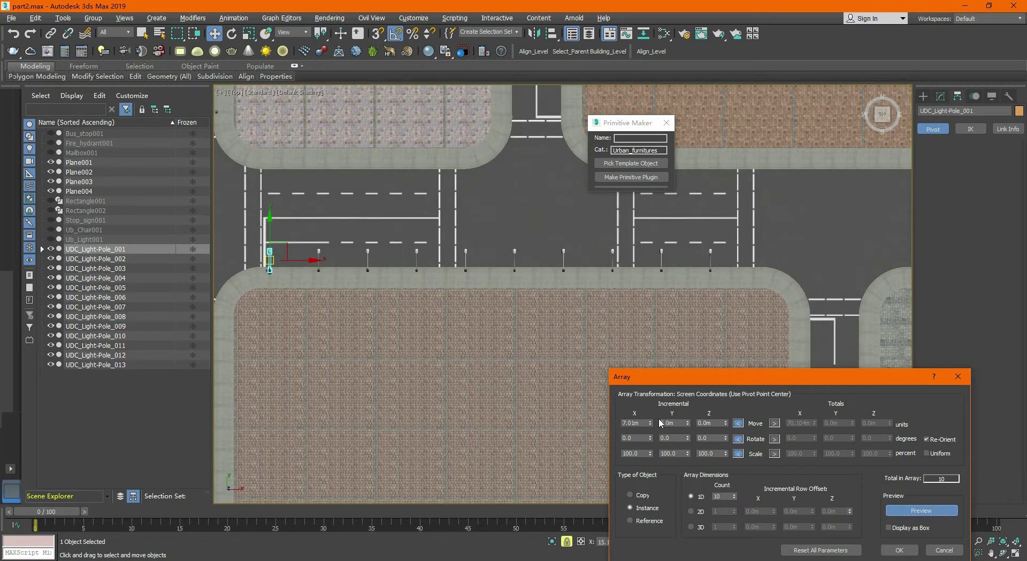
left_click_drag(652, 420, 651, 426)
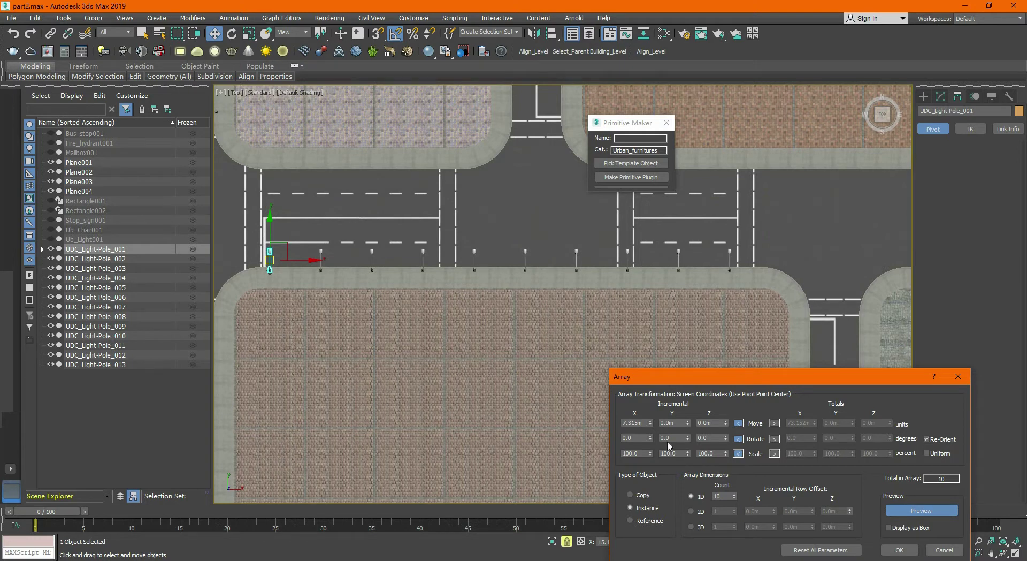
left_click(639, 423)
type("8")
key("Return")
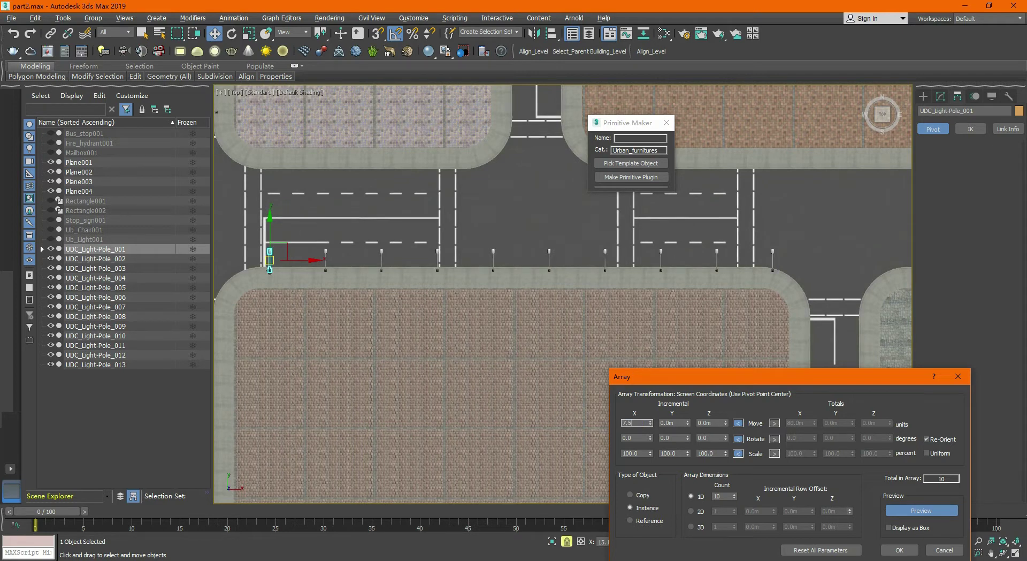
key("Return")
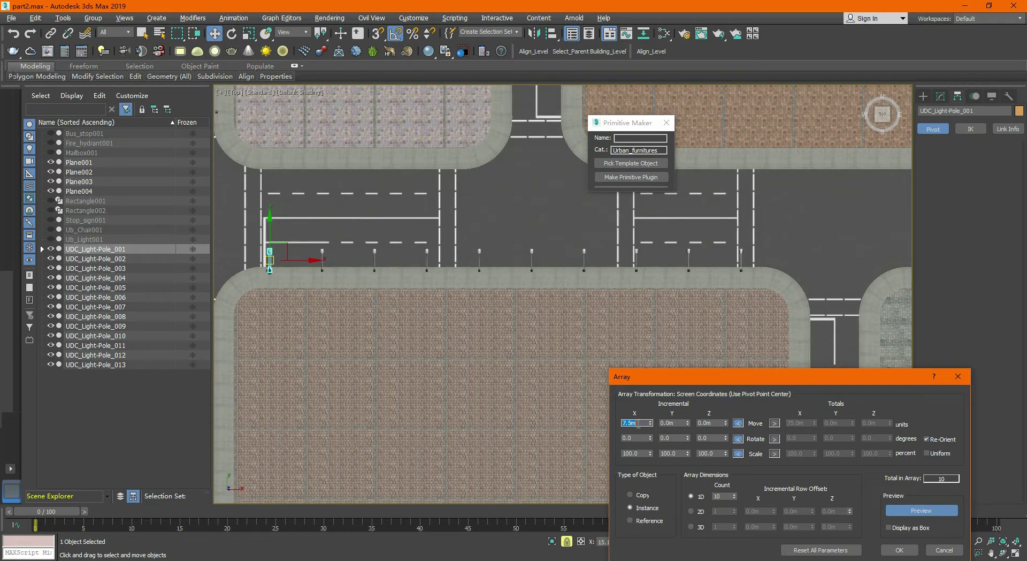
type("2")
key("Return")
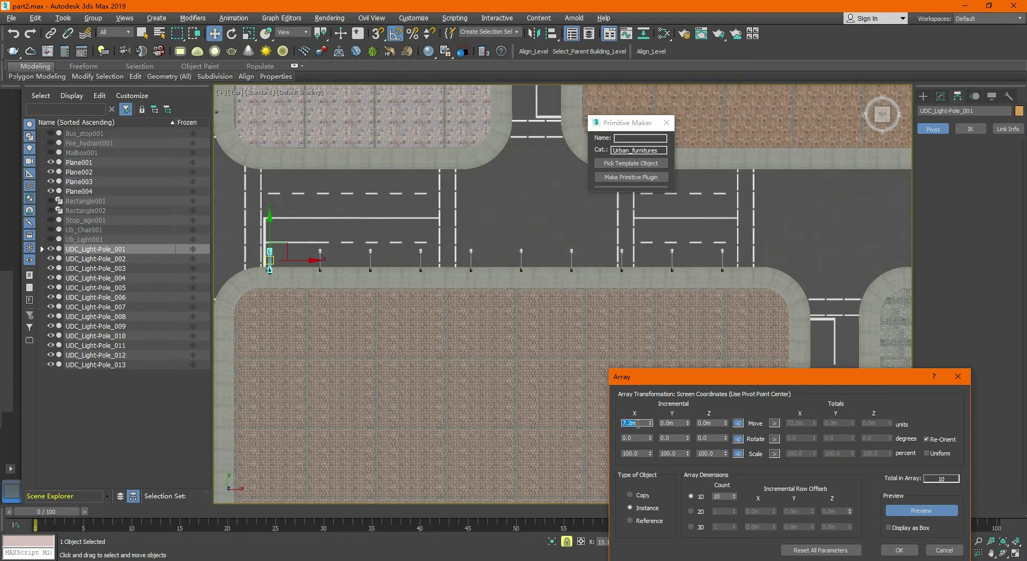
type(".4")
key("Return")
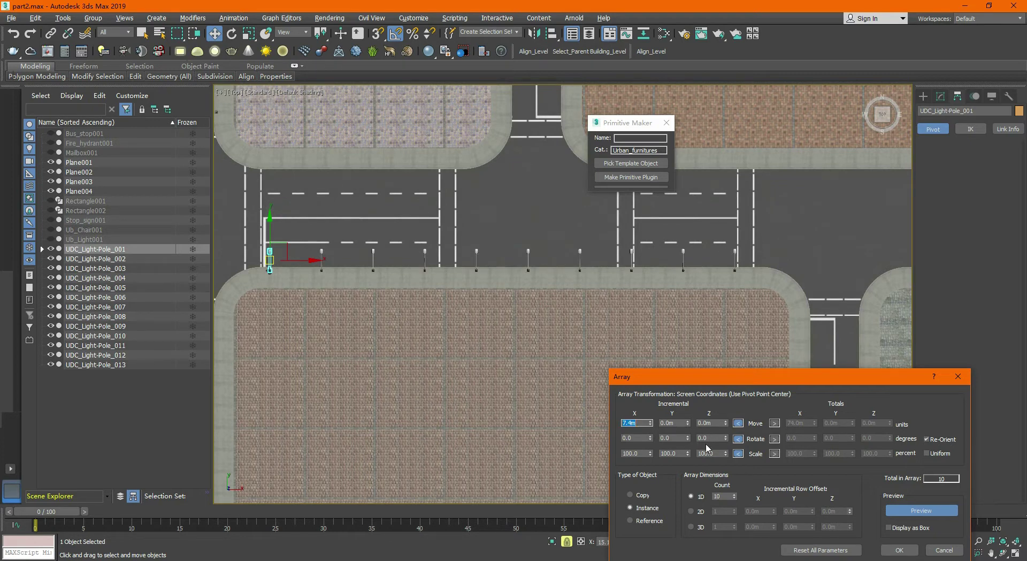
left_click(899, 550)
Step: Pan and zoom out the Top view to see the whole row of poles
middle_click_drag(629, 343, 689, 370)
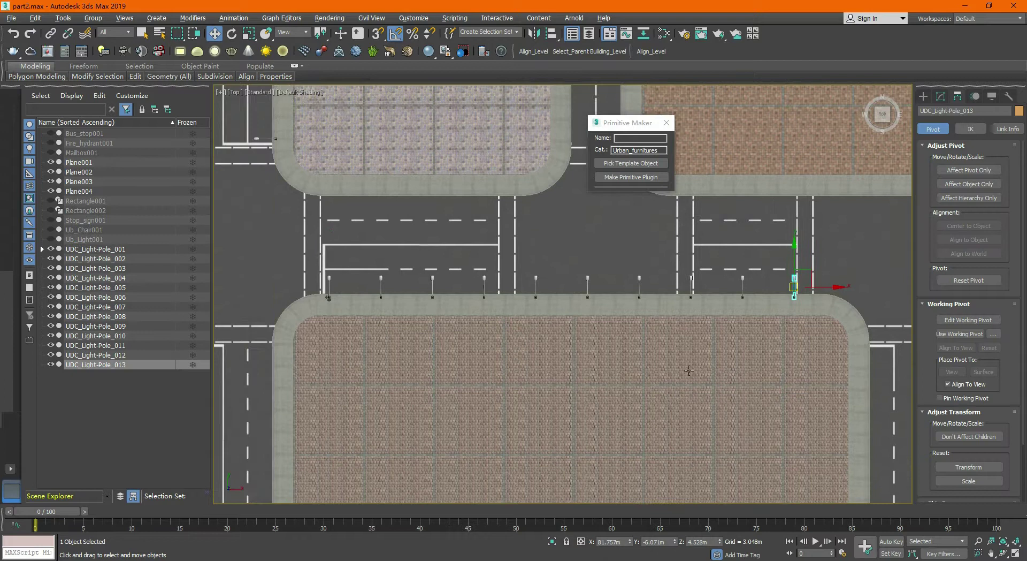
scroll(691, 306, "down", 4)
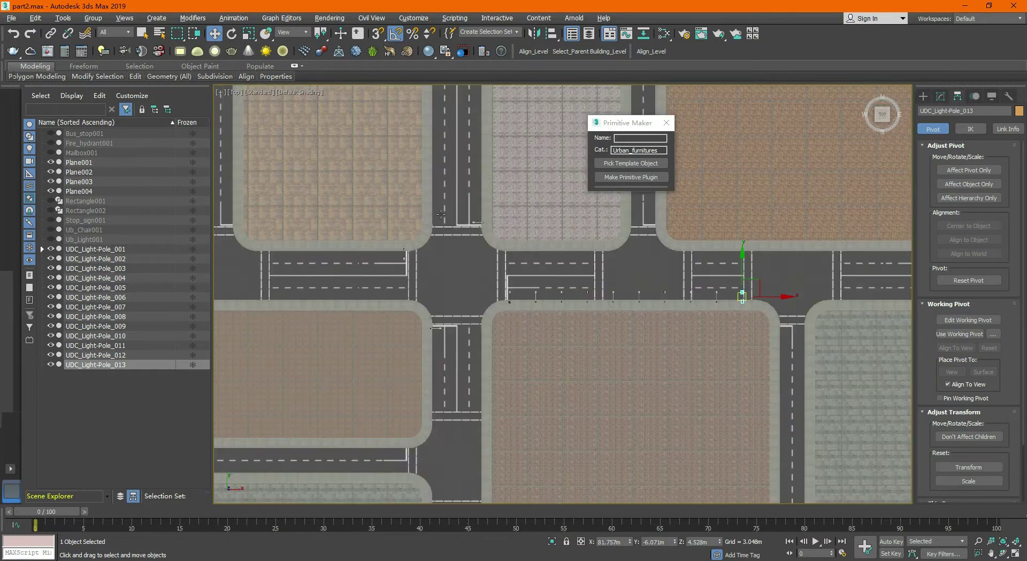